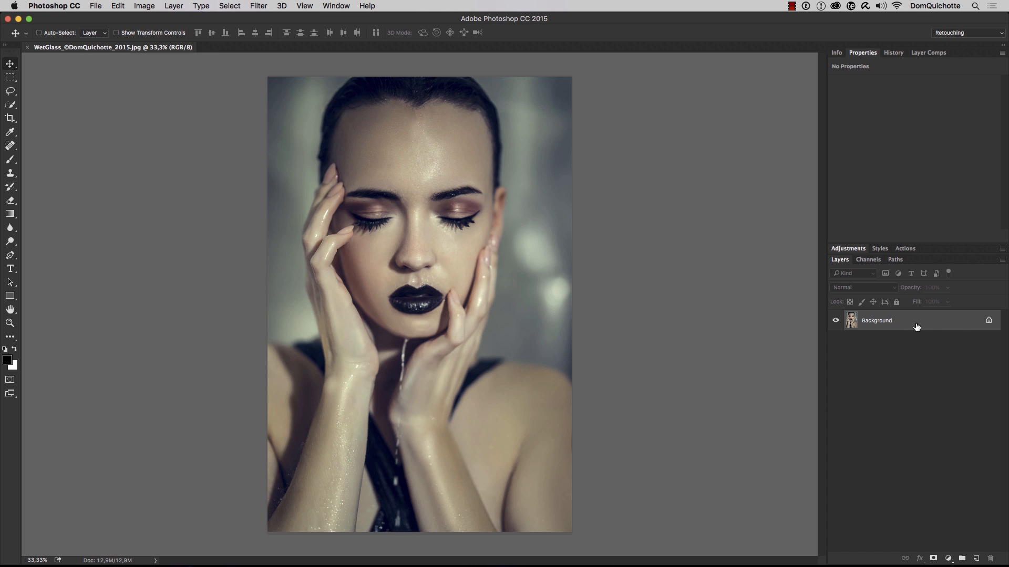
# Convert the Background layer to a smart object and rename it Original
pyautogui.rightClick(913, 322)
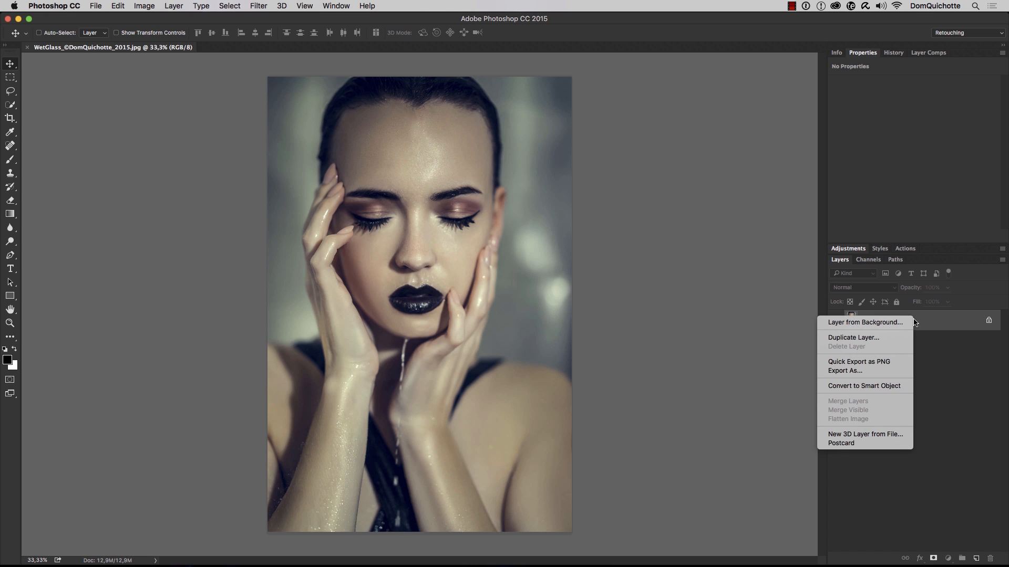
pyautogui.click(881, 385)
pyautogui.doubleClick(871, 321)
pyautogui.write('Original')
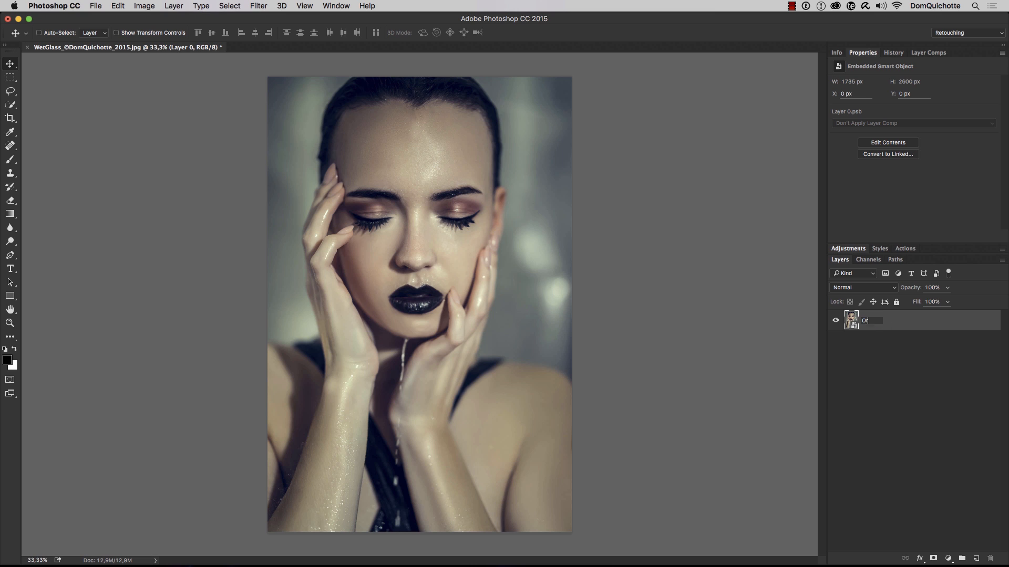
pyautogui.press('Return')
# Duplicate the Original layer under the name Blurred
pyautogui.click(179, 7)
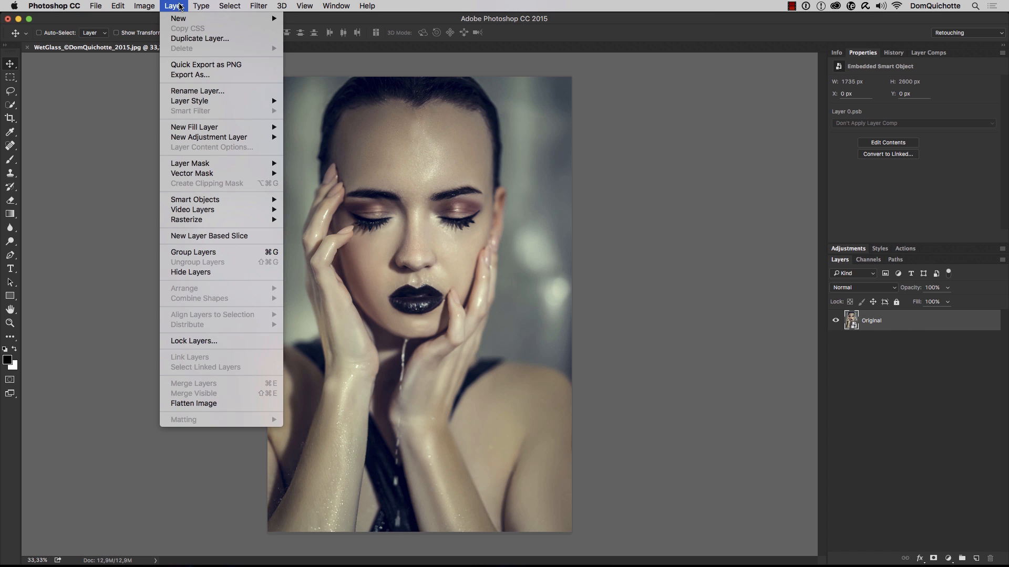
pyautogui.click(195, 39)
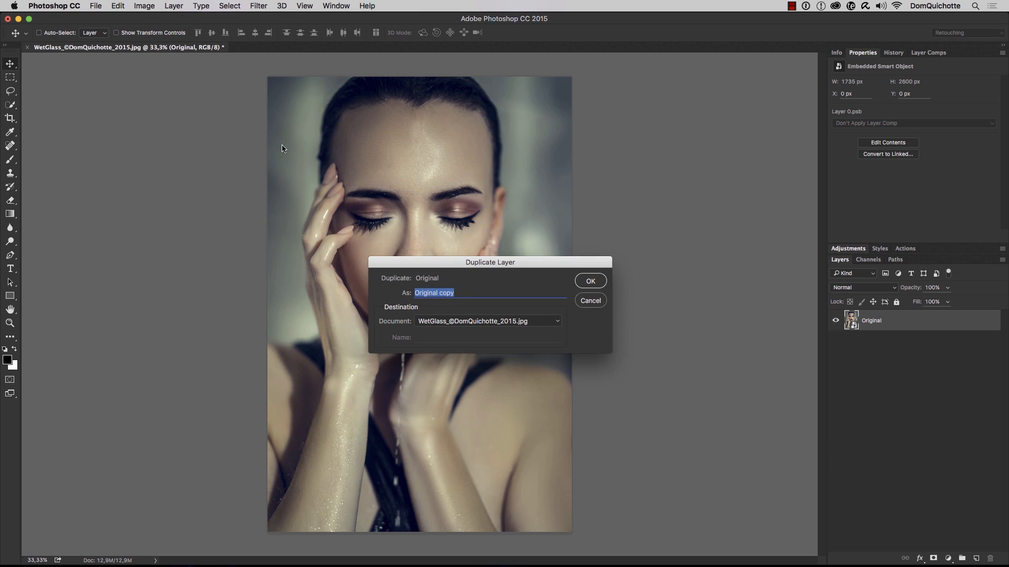
pyautogui.write('Blurred')
pyautogui.press('Return')
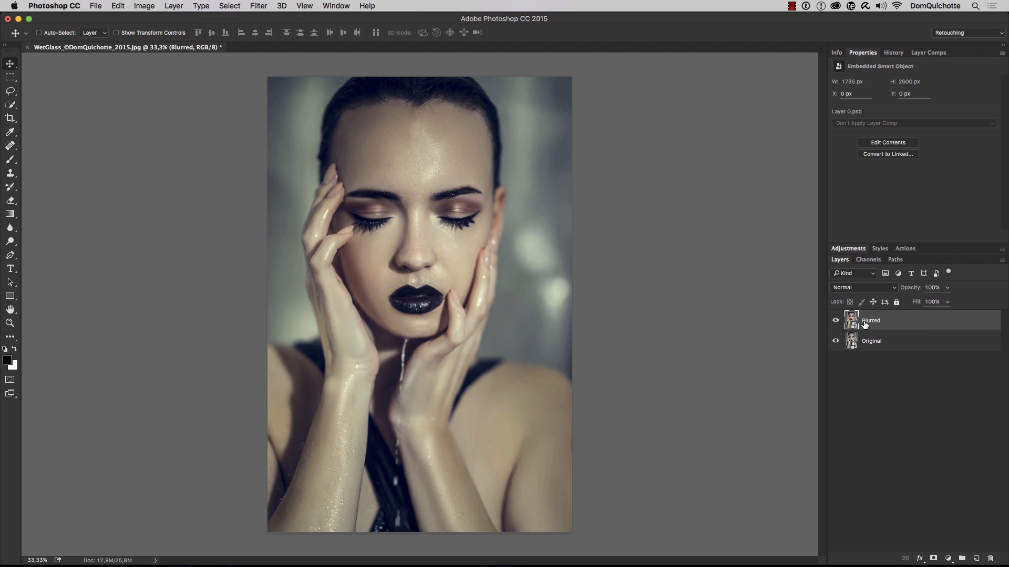
# Apply a Gaussian Blur with a 50-pixel radius to the Blurred layer
pyautogui.click(263, 6)
pyautogui.moveTo(320, 131)
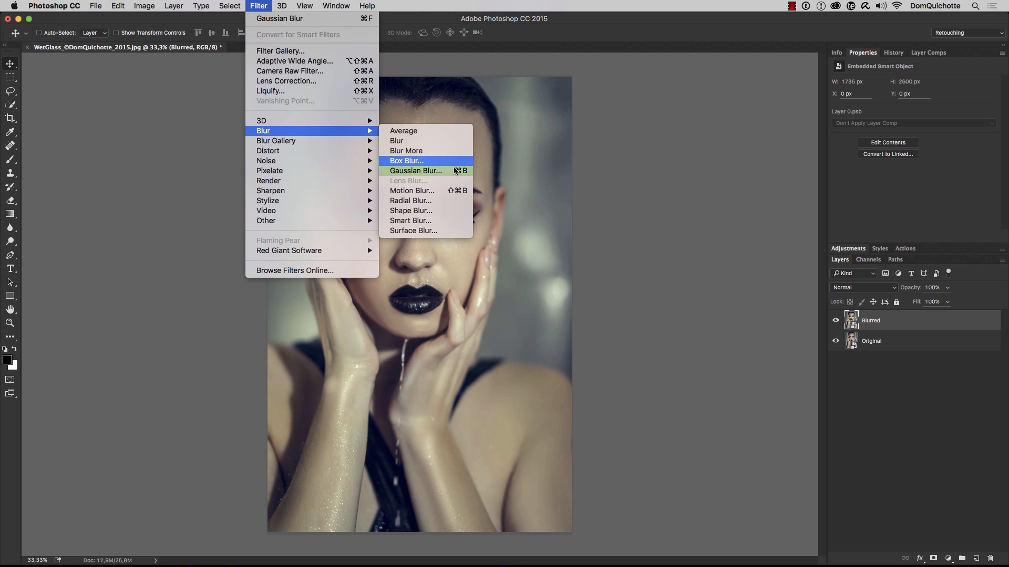
pyautogui.click(415, 168)
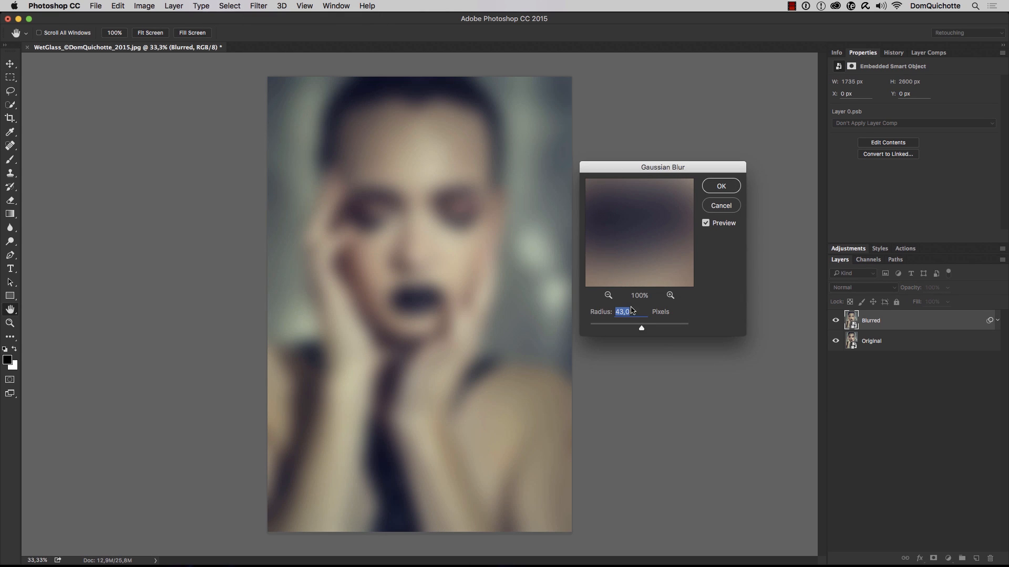
pyautogui.moveTo(648, 332); pyautogui.dragTo(650, 330)
pyautogui.write('50')
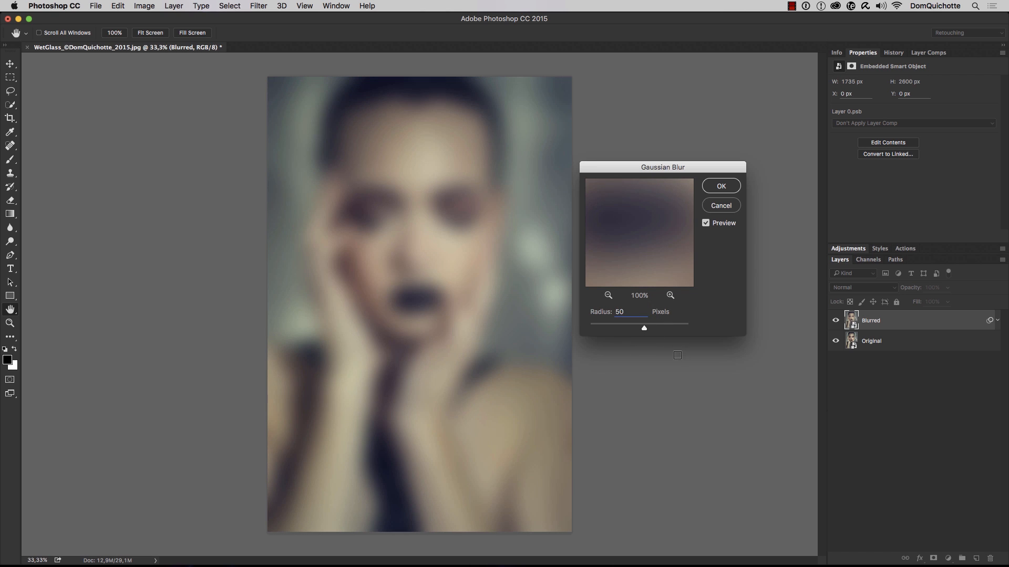
pyautogui.click(722, 186)
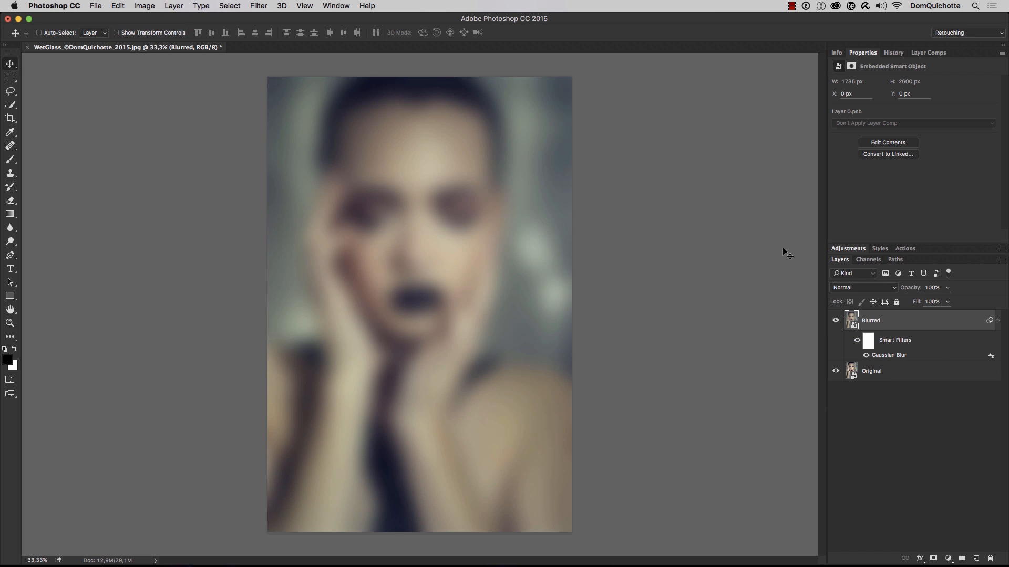
# Collapse the Blurred layer's smart filter list and compare the image with the layer hidden and shown
pyautogui.click(998, 321)
pyautogui.click(836, 321)
pyautogui.click(835, 321)
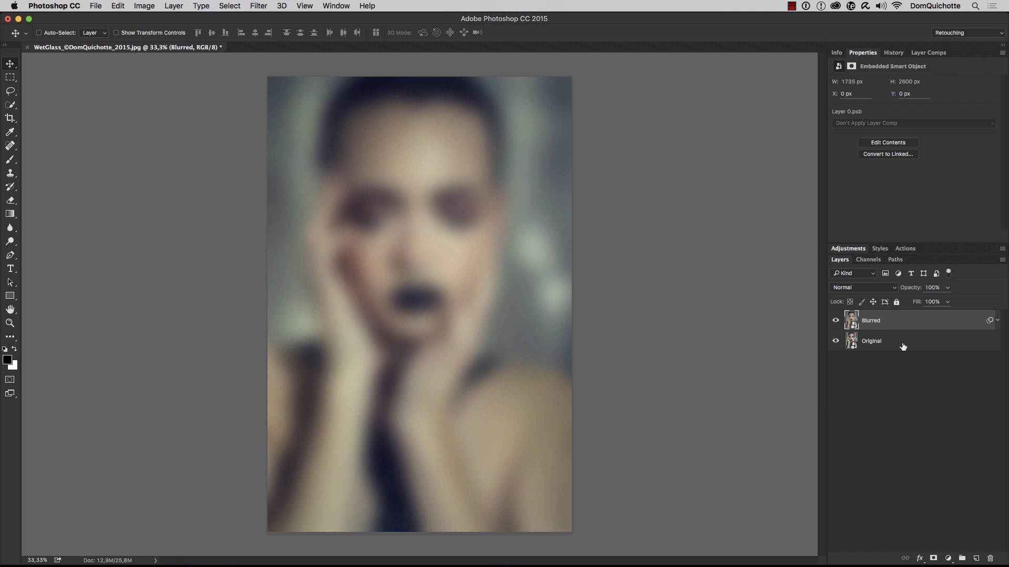
# Place the image WaterDrops_©FX-Ray.jpg as an embedded object above the Blurred layer
pyautogui.click(95, 6)
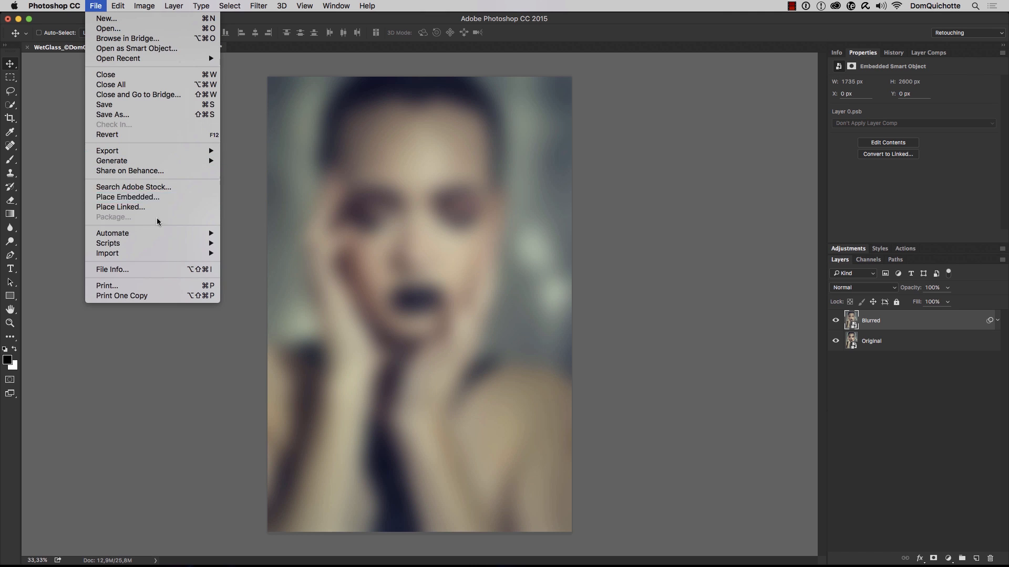
pyautogui.click(155, 198)
pyautogui.click(411, 127)
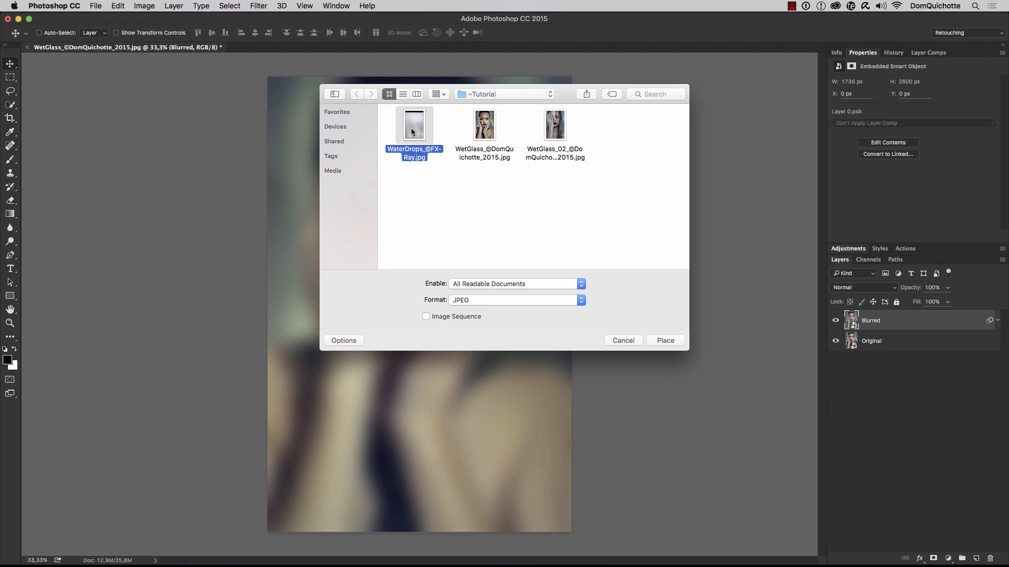
pyautogui.click(671, 339)
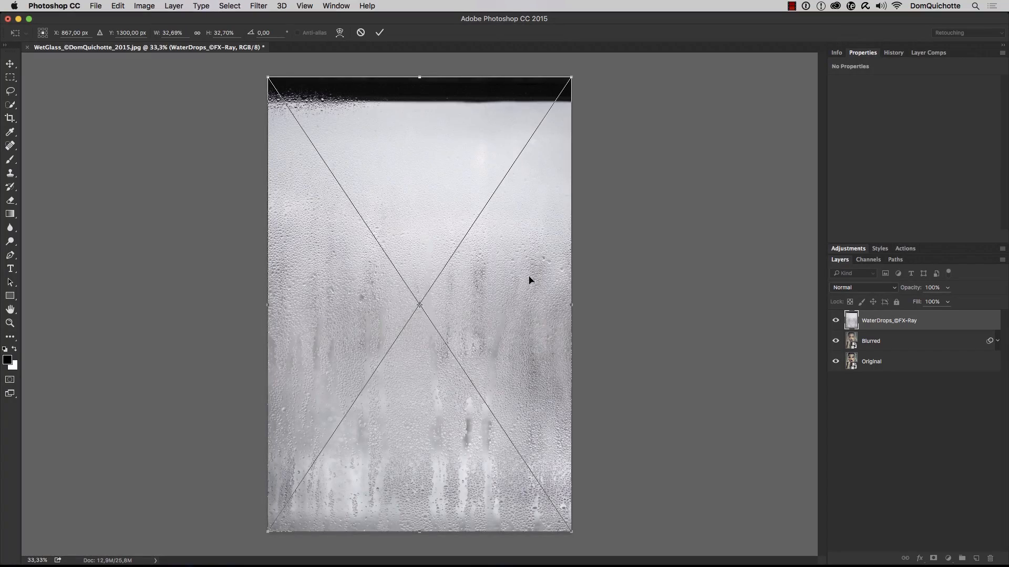
# Scale the placed water drops image to about 45% and position it so its dark upper band falls outside the canvas
pyautogui.press('super+minus')
pyautogui.press('super+minus')
pyautogui.moveTo(496, 192); pyautogui.dragTo(529, 183)
pyautogui.moveTo(473, 306); pyautogui.dragTo(467, 276)
pyautogui.scroll(3, 465, 306)
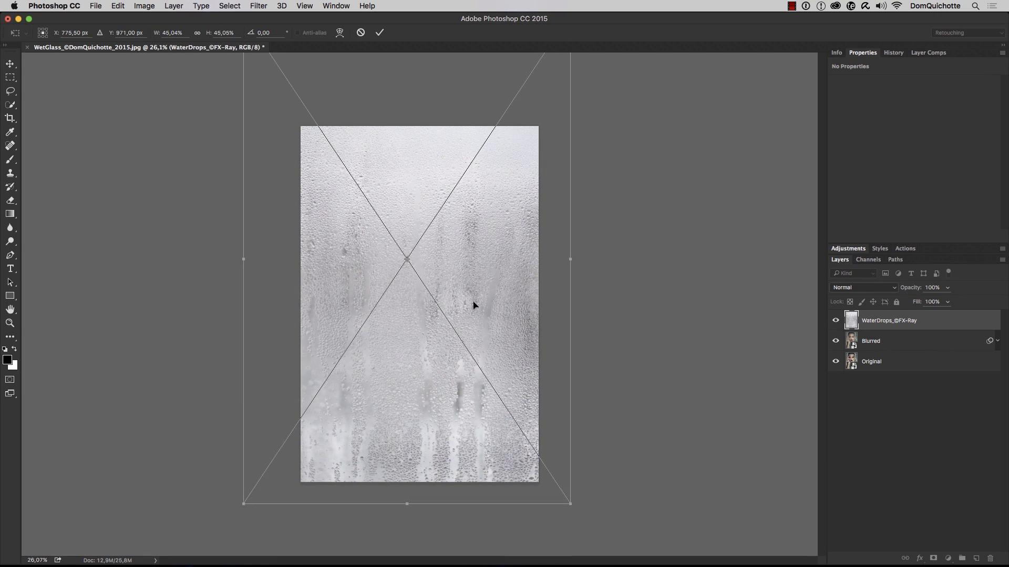
pyautogui.press('Return')
pyautogui.press('super+plus')
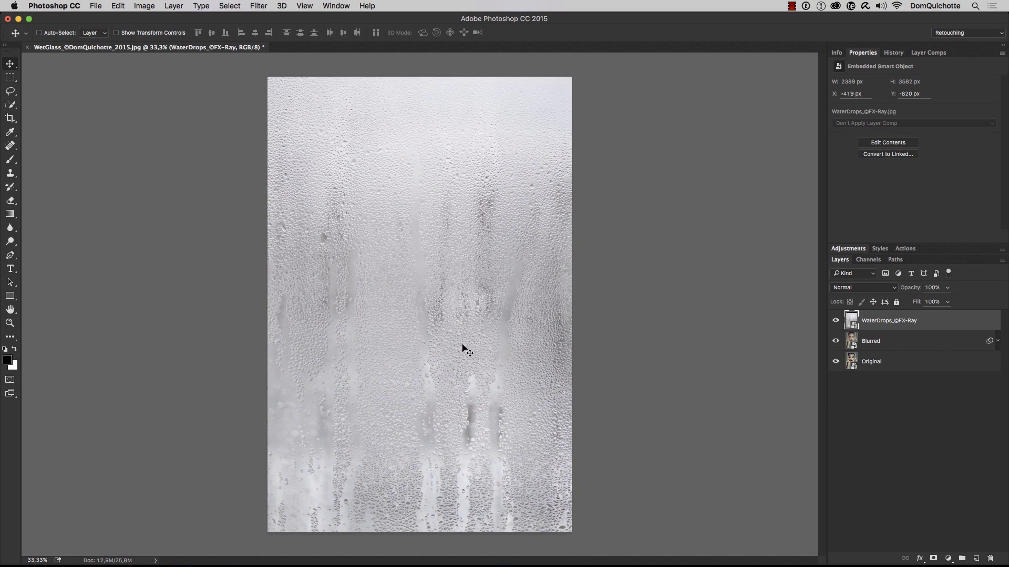
# Set the water drops layer's blend mode to Hard Light
pyautogui.moveTo(447, 306)
pyautogui.mouseDown()
pyautogui.moveTo(512, 312)
pyautogui.moveTo(455, 319)
pyautogui.mouseUp()
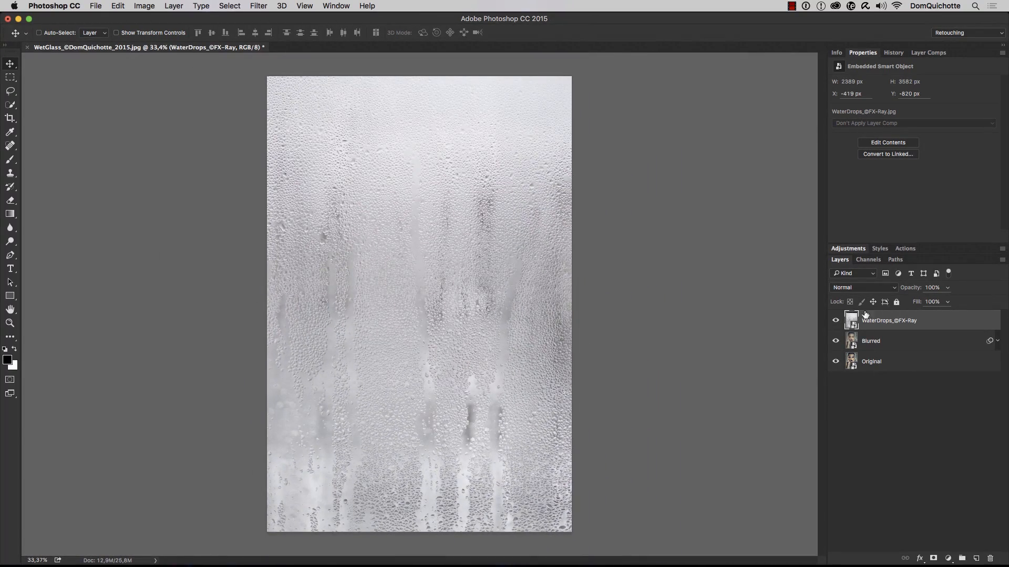
pyautogui.click(864, 289)
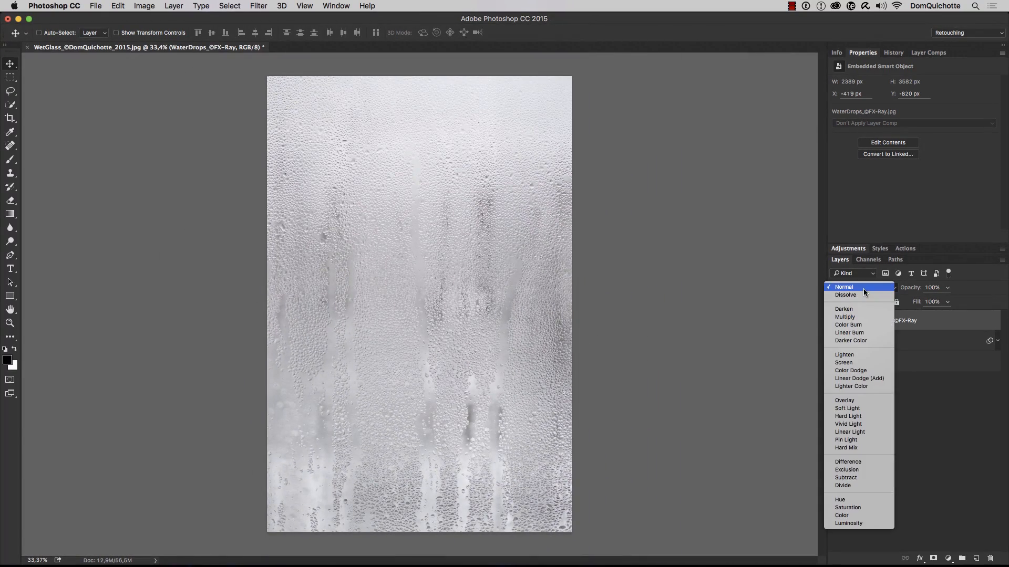
pyautogui.click(867, 416)
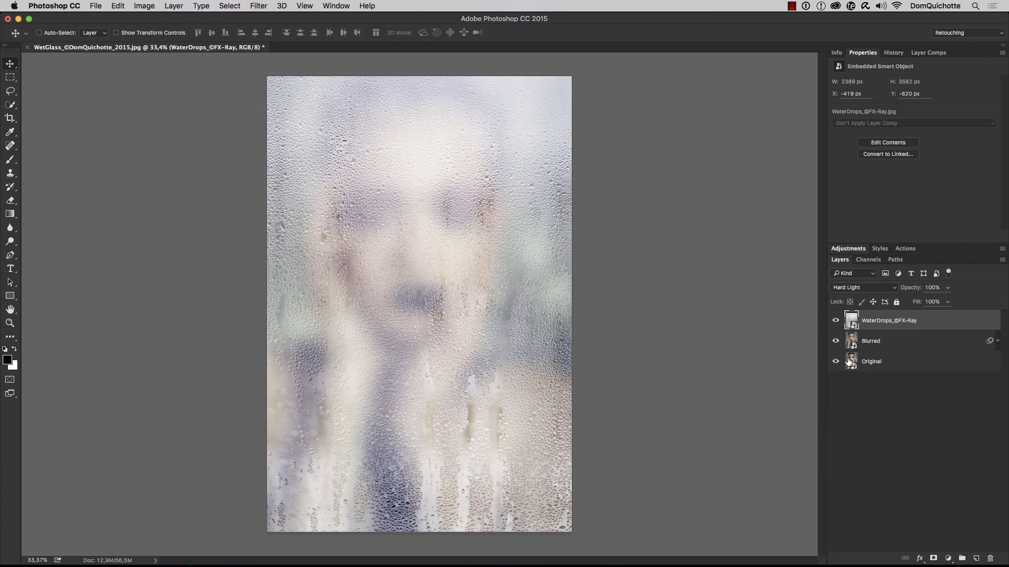
# Add a Brightness/Contrast adjustment layer and clip it to the water drops layer
pyautogui.click(859, 252)
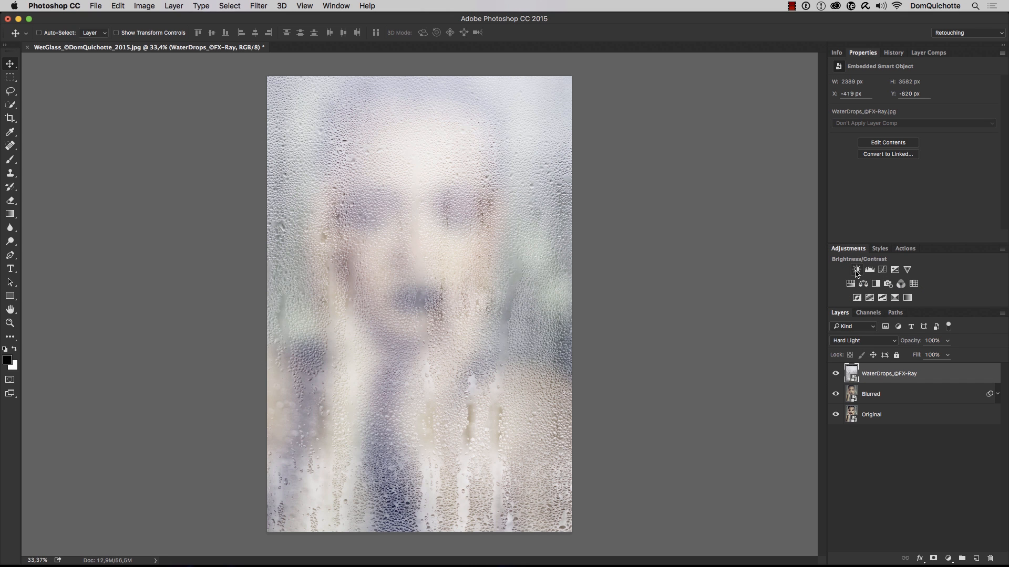
pyautogui.click(856, 270)
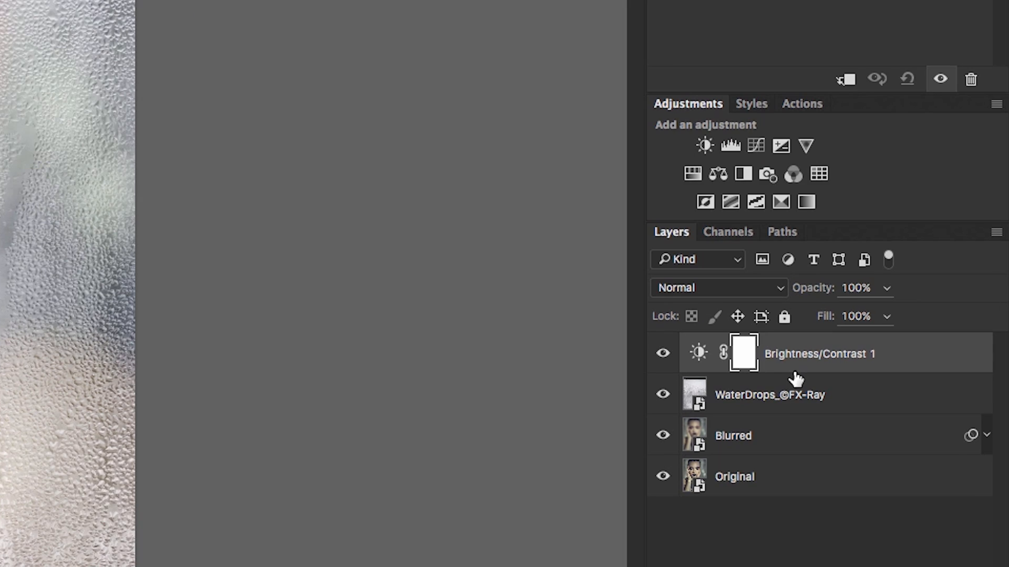
pyautogui.moveTo(902, 385); pyautogui.dragTo(903, 381)
pyautogui.keyDown('alt'); pyautogui.click(795, 371); pyautogui.keyUp('alt')
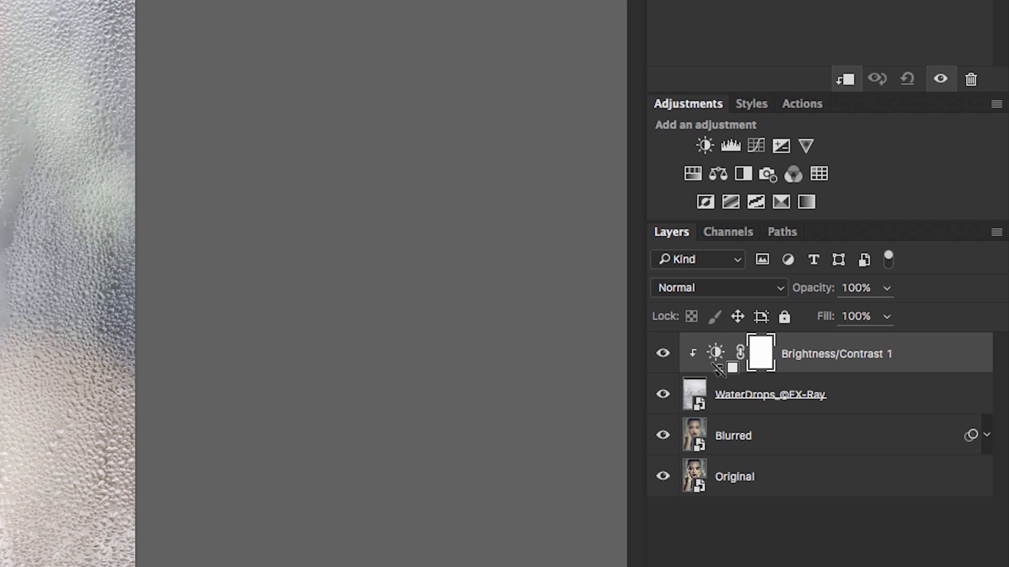
# Set the adjustment layer's contrast to 100 and brightness to -72
pyautogui.click(715, 353)
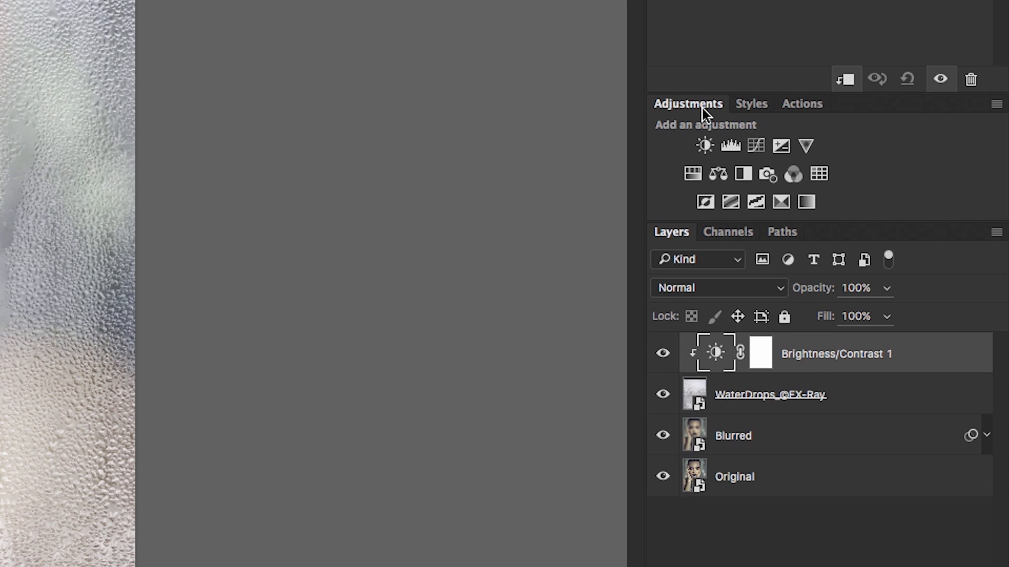
pyautogui.click(690, 105)
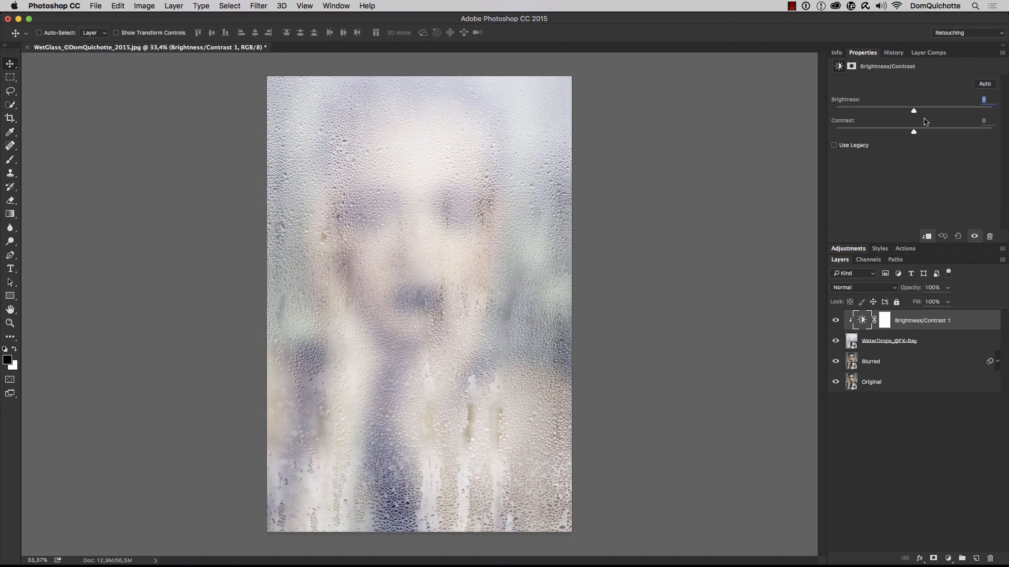
pyautogui.moveTo(914, 132); pyautogui.dragTo(992, 132)
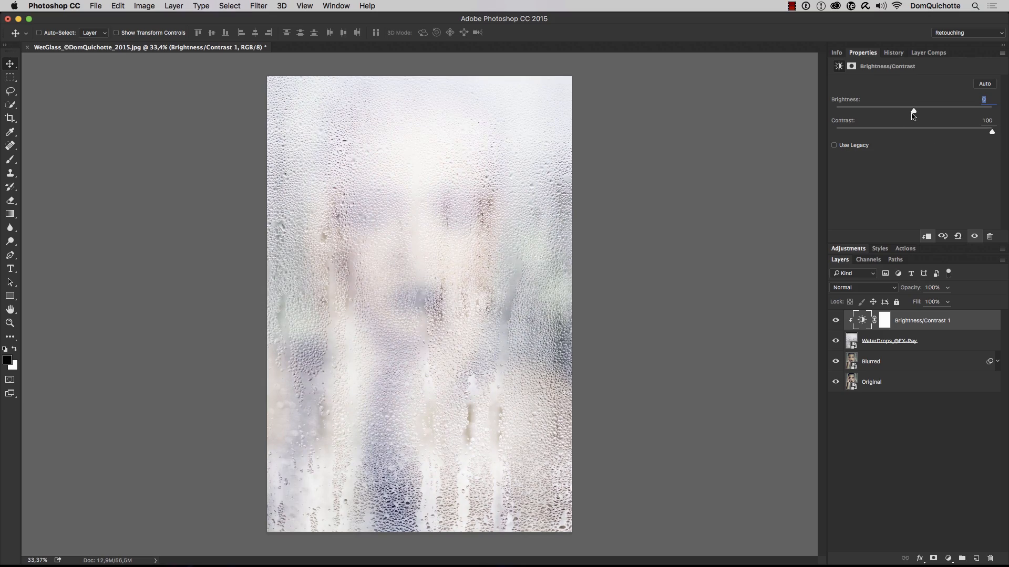
pyautogui.moveTo(913, 111); pyautogui.dragTo(877, 120)
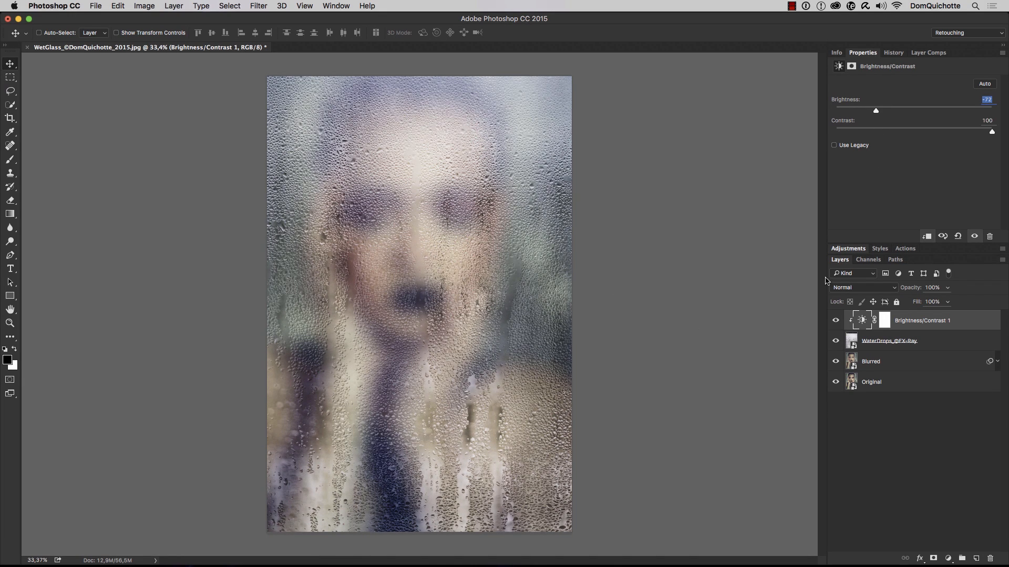
# Group the Brightness/Contrast adjustment and the water drops layer, and name the group Water Drops
pyautogui.keyDown('shift'); pyautogui.click(930, 341); pyautogui.keyUp('shift')
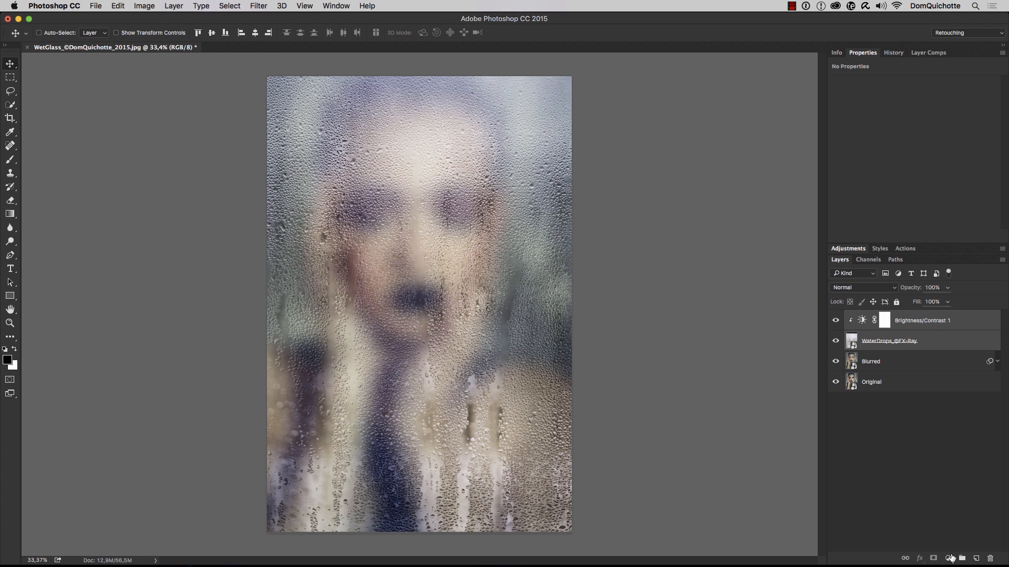
pyautogui.click(962, 559)
pyautogui.doubleClick(874, 316)
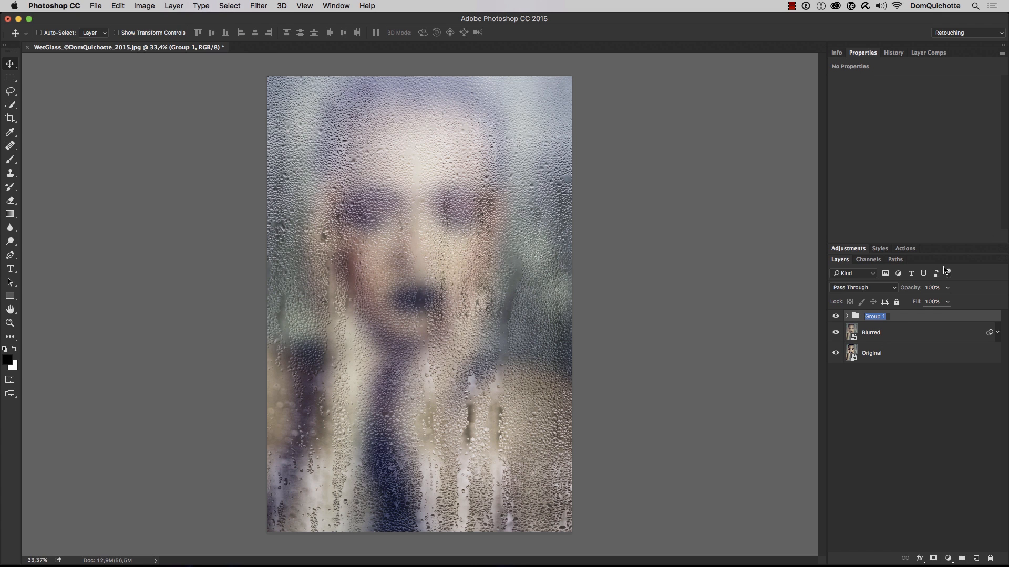
pyautogui.write('Water Drops')
pyautogui.press('Return')
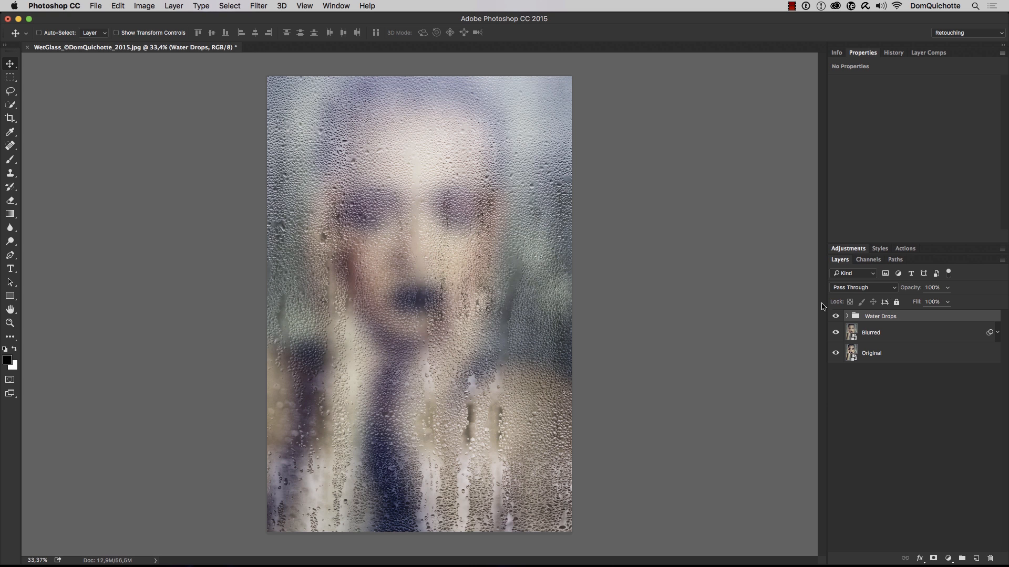
# Hide the Water Drops group and add a layer mask to the Blurred layer
pyautogui.click(835, 316)
pyautogui.click(836, 316)
pyautogui.click(836, 318)
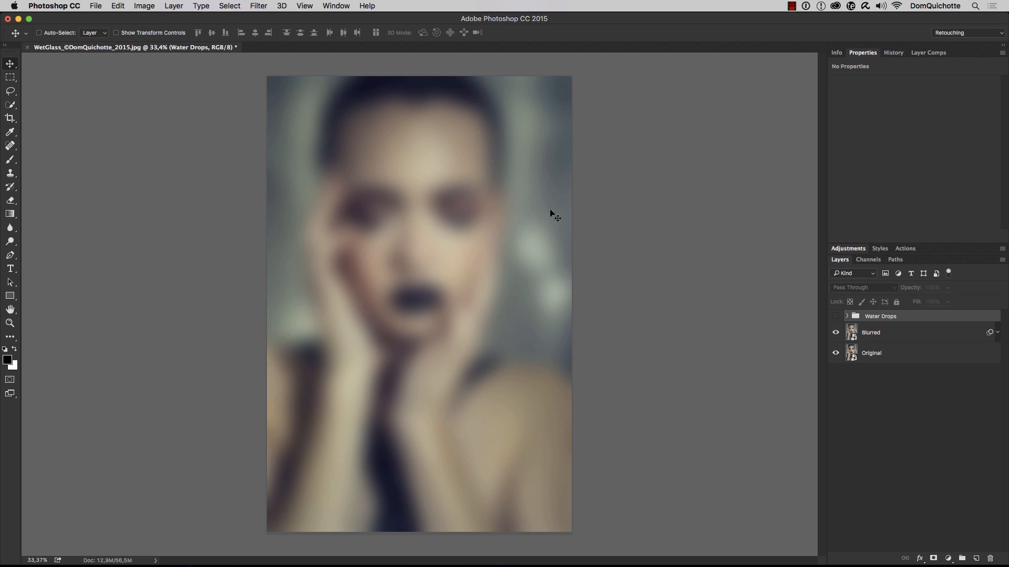
pyautogui.click(884, 336)
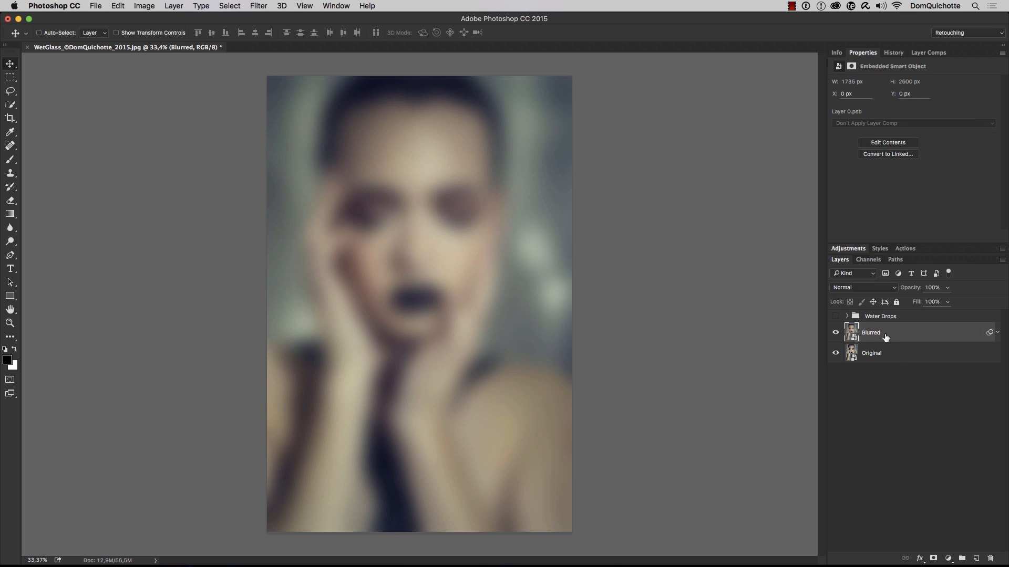
pyautogui.click(934, 558)
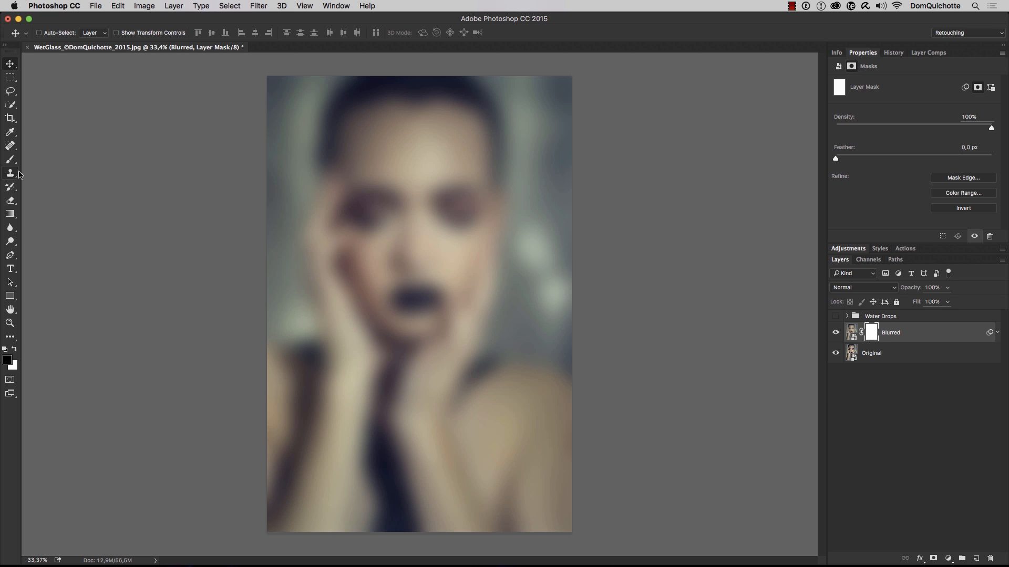
# Paint short black strokes with a hard round brush on the Blurred layer's mask around the eyes, nose and mouth
pyautogui.press('b')
pyautogui.rightClick(399, 182)
pyautogui.click(454, 251)
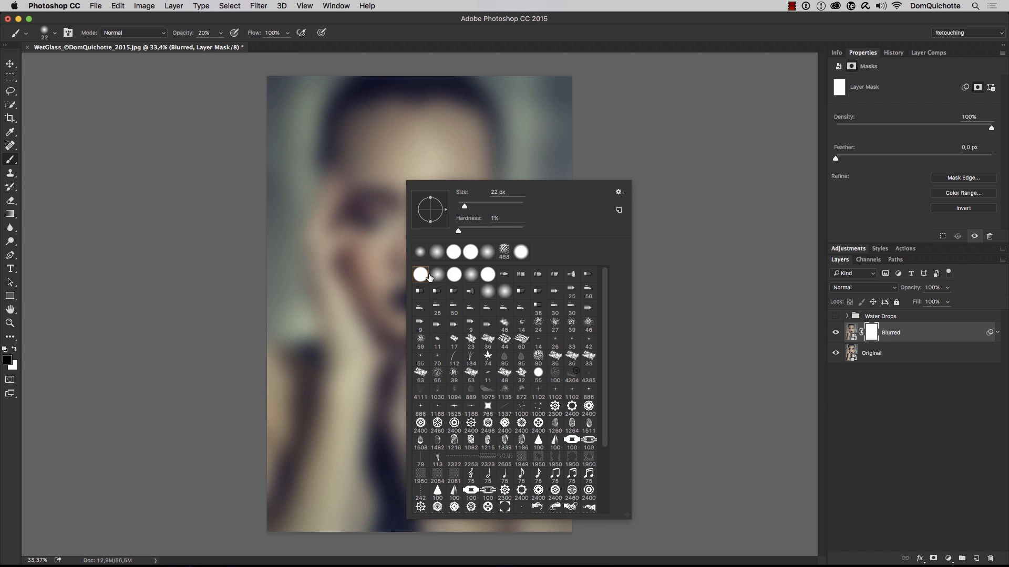
pyautogui.moveTo(386, 193); pyautogui.dragTo(382, 298)
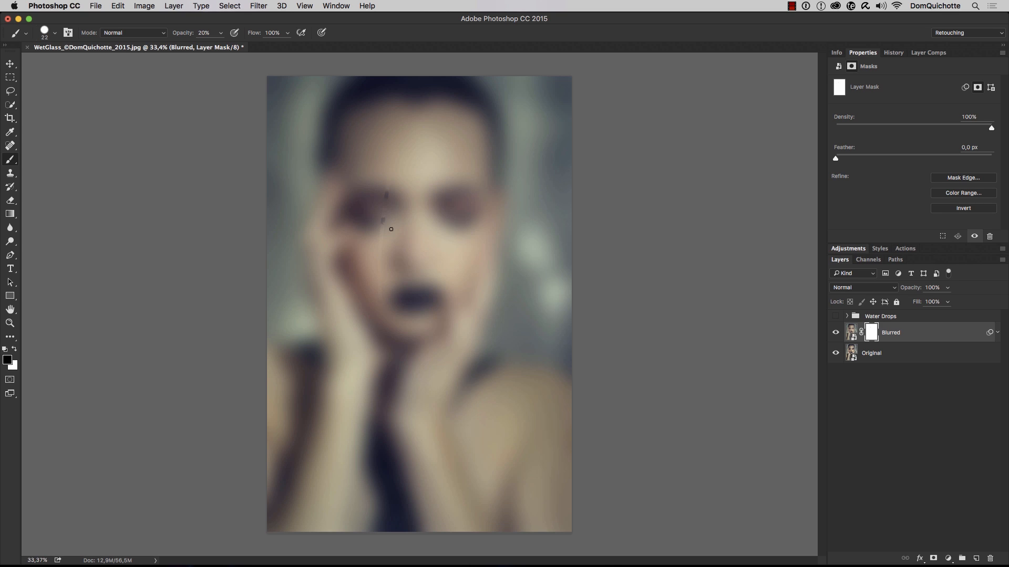
pyautogui.moveTo(446, 191); pyautogui.dragTo(460, 228)
pyautogui.moveTo(432, 287)
pyautogui.mouseDown()
pyautogui.moveTo(445, 334)
pyautogui.moveTo(462, 275)
pyautogui.moveTo(447, 251)
pyautogui.mouseUp()
# Set the brush opacity to 100% and paint four long freehand vertical strokes on the Blurred layer's mask, across the face, hand and background
pyautogui.press('0')
pyautogui.moveTo(398, 172); pyautogui.dragTo(391, 395)
pyautogui.moveTo(362, 173); pyautogui.dragTo(347, 428)
pyautogui.moveTo(310, 153); pyautogui.dragTo(309, 368)
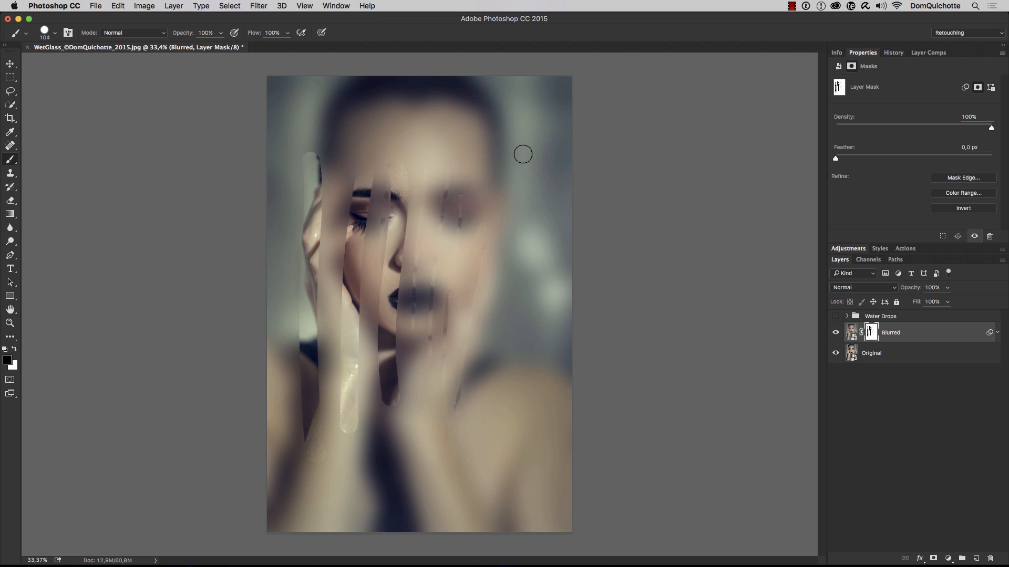
pyautogui.moveTo(523, 153); pyautogui.dragTo(518, 310)
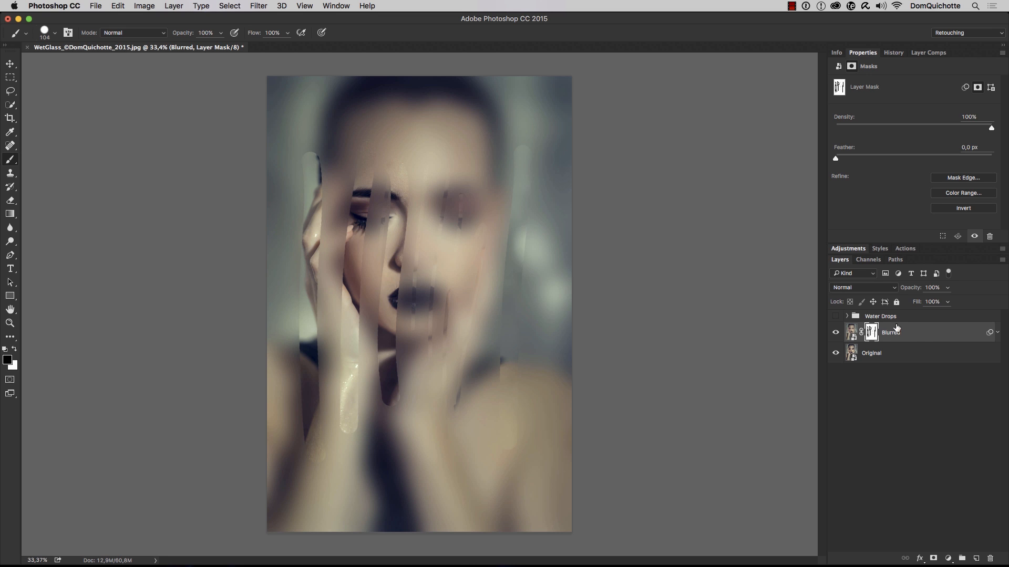
# Clear every painted stroke from the Blurred layer's mask and remove the selection
pyautogui.press('super+a')
pyautogui.press('BackSpace')
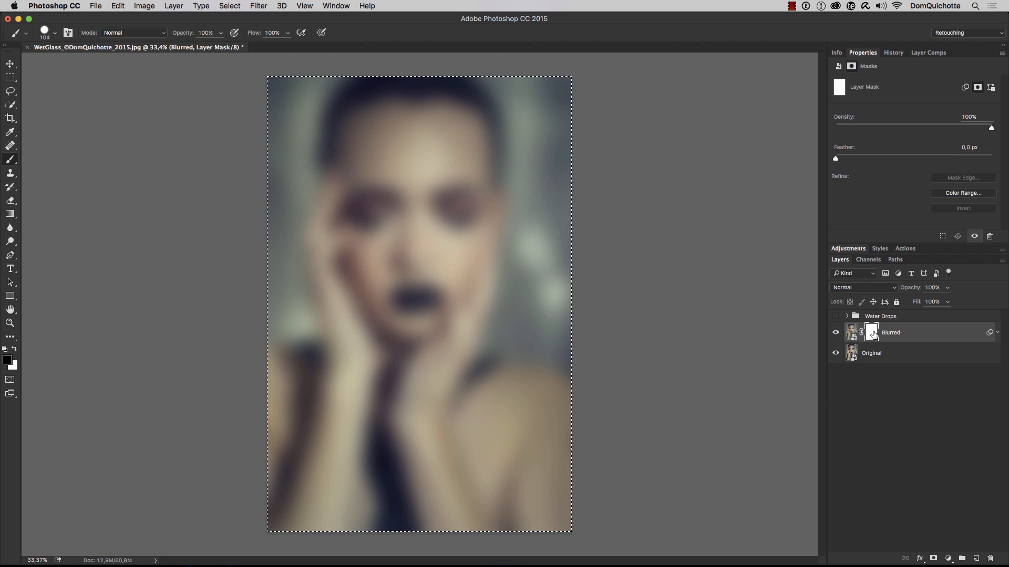
pyautogui.press('super+d')
# Set the brush size to 70 and paint four straight, near-vertical black strokes on the mask, spread across the face and the background beside it
pyautogui.moveTo(438, 240); pyautogui.dragTo(430, 240)
pyautogui.click(421, 146)
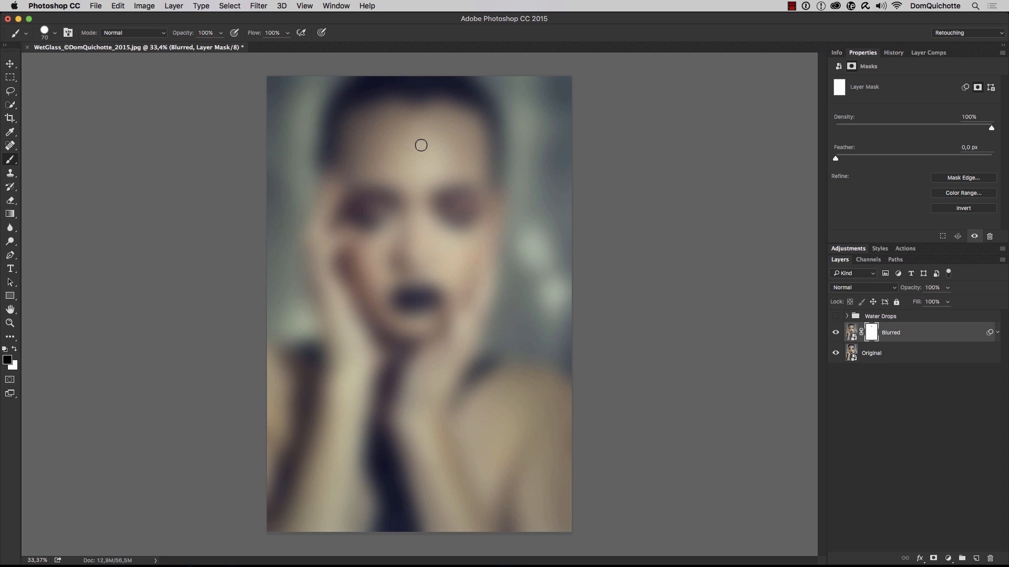
pyautogui.keyDown('shift'); pyautogui.click(427, 456); pyautogui.keyUp('shift')
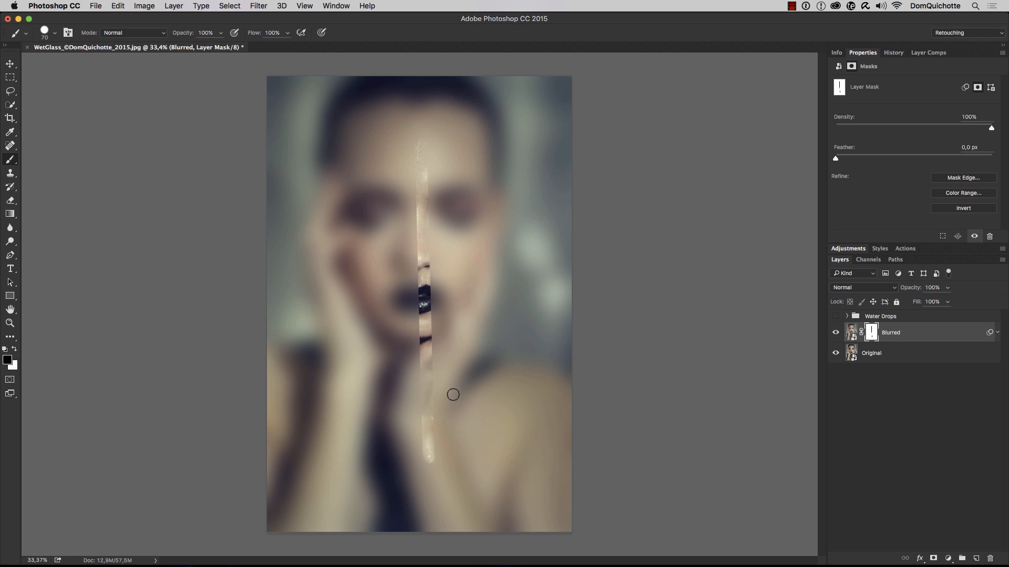
pyautogui.click(488, 153)
pyautogui.keyDown('shift'); pyautogui.click(484, 498); pyautogui.keyUp('shift')
pyautogui.click(358, 178)
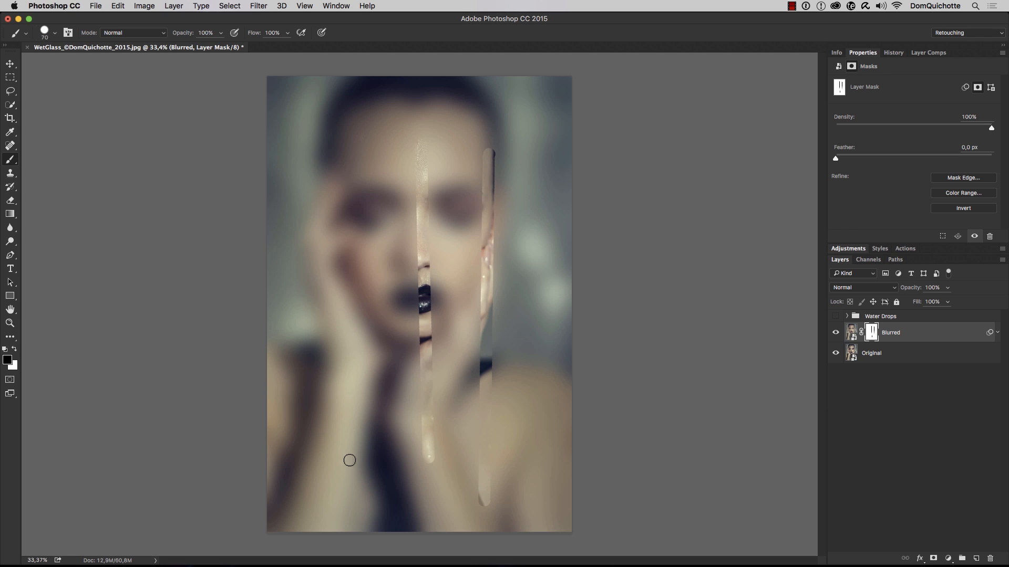
pyautogui.keyDown('shift'); pyautogui.click(350, 473); pyautogui.keyUp('shift')
pyautogui.click(303, 143)
pyautogui.keyDown('shift'); pyautogui.click(295, 480); pyautogui.keyUp('shift')
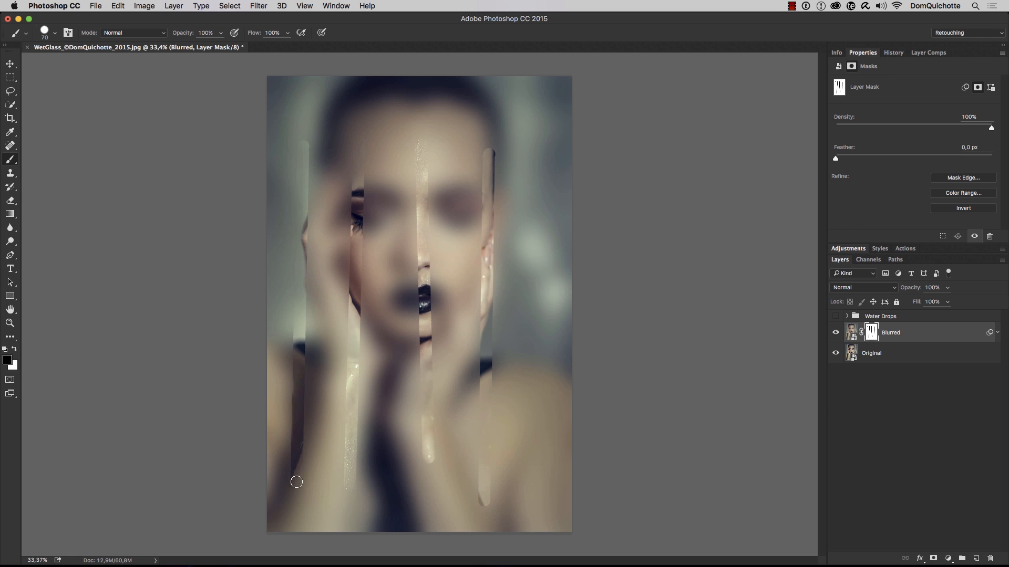
# Set the brush size to 33 and paint two thin straight strokes on the mask, through the side of the nose and the right-hand eye
pyautogui.keyDown('ctrl'); pyautogui.keyDown('alt'); pyautogui.moveTo(395, 295); pyautogui.dragTo(388, 295); pyautogui.keyUp('alt'); pyautogui.keyUp('ctrl')
pyautogui.keyDown('shift'); pyautogui.click(393, 468); pyautogui.keyUp('shift')
pyautogui.keyDown('shift'); pyautogui.click(442, 471); pyautogui.keyUp('shift')
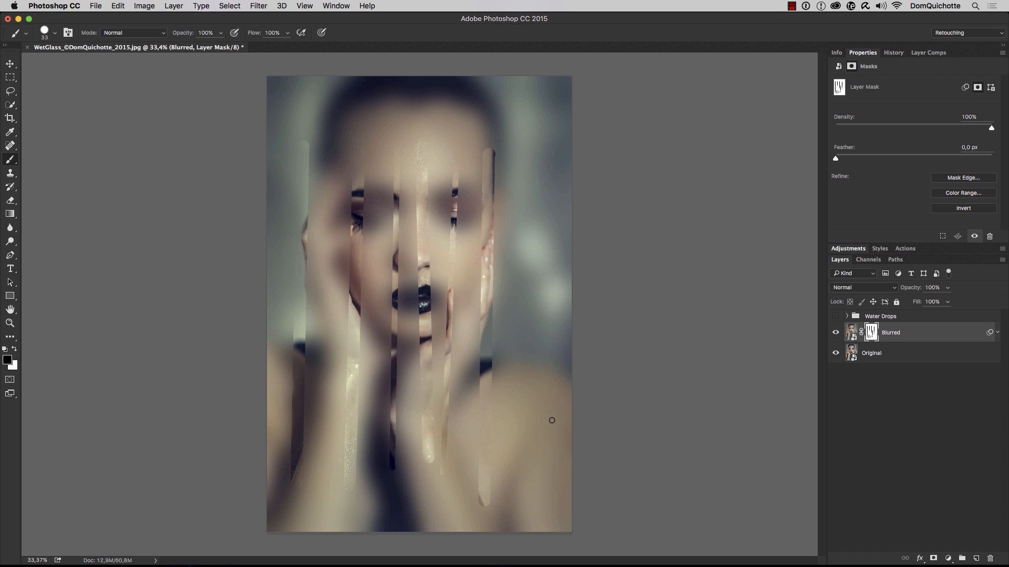
# Show the Blurred layer's mask alone and add five straight, near-vertical black strokes with the size 33 brush between and beside the existing lines
pyautogui.keyDown('alt'); pyautogui.click(872, 334); pyautogui.keyUp('alt')
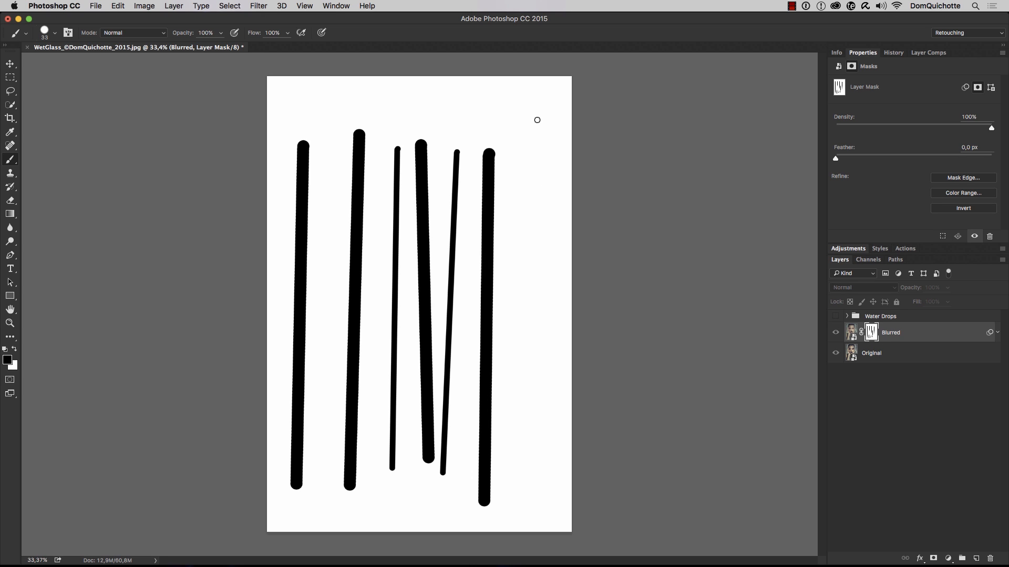
pyautogui.click(535, 121)
pyautogui.keyDown('shift'); pyautogui.click(523, 500); pyautogui.keyUp('shift')
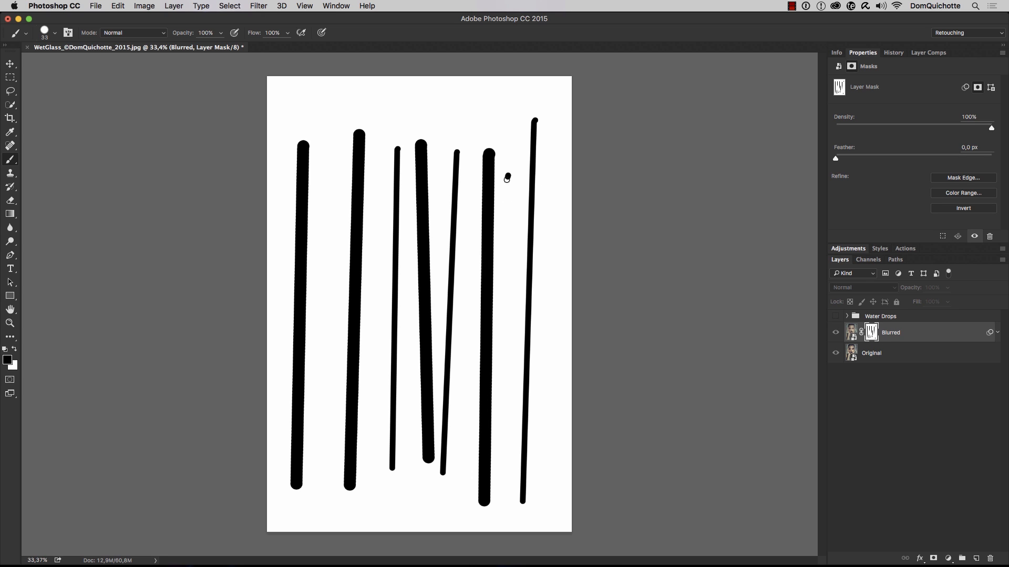
pyautogui.keyDown('shift'); pyautogui.click(504, 493); pyautogui.keyUp('shift')
pyautogui.click(555, 102)
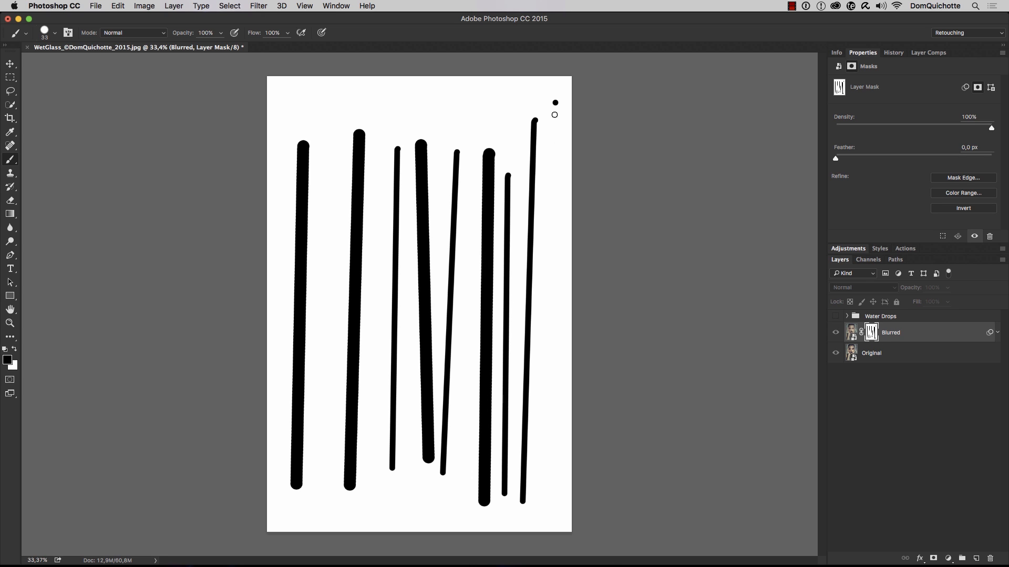
pyautogui.keyDown('shift'); pyautogui.click(555, 491); pyautogui.keyUp('shift')
pyautogui.keyDown('shift'); pyautogui.click(455, 488); pyautogui.keyUp('shift')
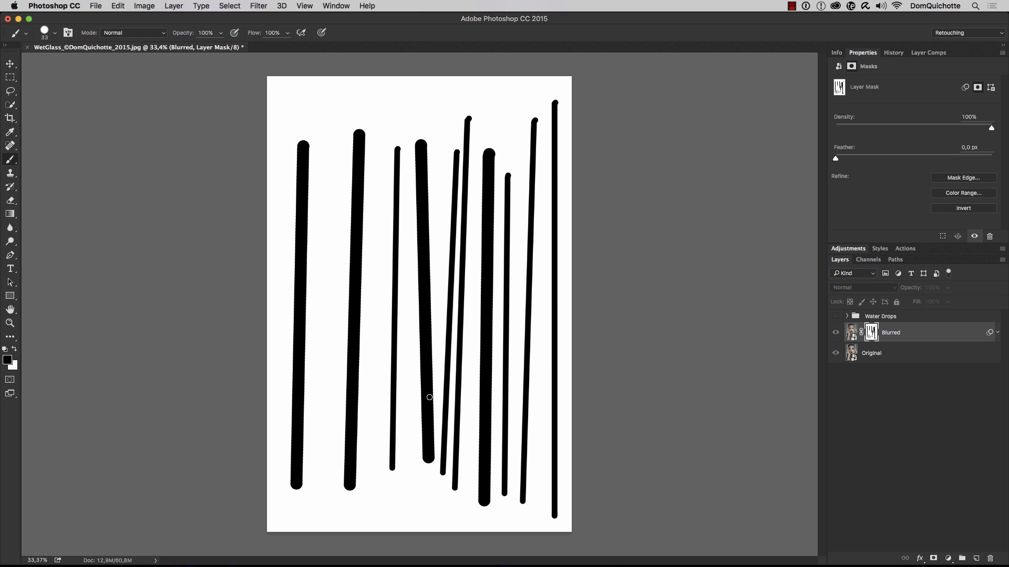
pyautogui.click(375, 121)
pyautogui.keyDown('shift'); pyautogui.click(372, 503); pyautogui.keyUp('shift')
# Set the brush size to 18 and paint five thinner straight strokes of varying length in the white gaps of the mask
pyautogui.moveTo(413, 349); pyautogui.dragTo(412, 352)
pyautogui.click(410, 125)
pyautogui.keyDown('shift'); pyautogui.click(404, 496); pyautogui.keyUp('shift')
pyautogui.click(440, 121)
pyautogui.keyDown('shift'); pyautogui.click(438, 506); pyautogui.keyUp('shift')
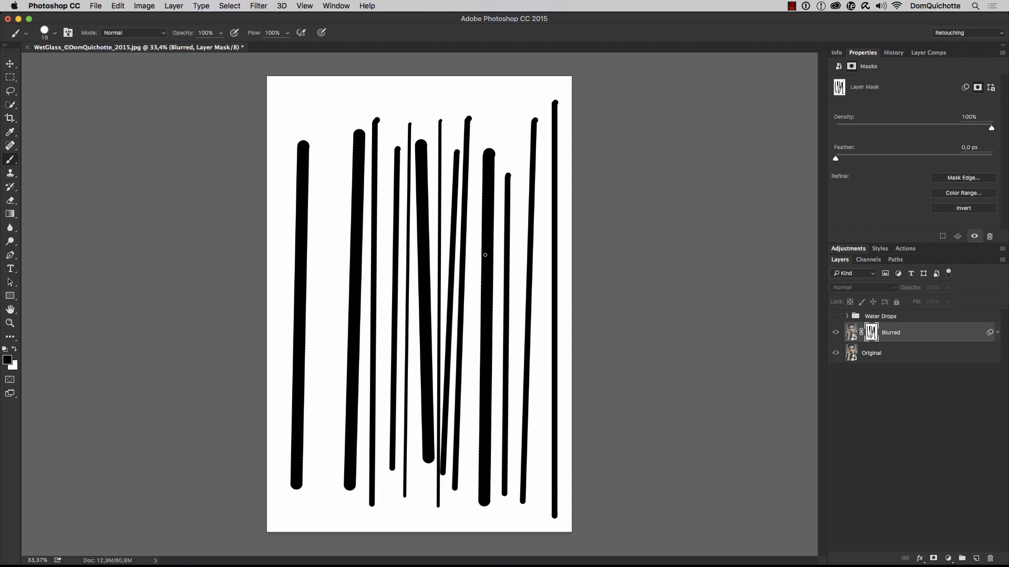
pyautogui.click(479, 112)
pyautogui.keyDown('shift'); pyautogui.click(463, 513); pyautogui.keyUp('shift')
pyautogui.click(386, 292)
pyautogui.keyDown('shift'); pyautogui.click(383, 531); pyautogui.keyUp('shift')
pyautogui.click(339, 111)
pyautogui.keyDown('shift'); pyautogui.click(320, 509); pyautogui.keyUp('shift')
# Set the brush size to 12 and paint one very thin straight stroke beside the leftmost thick line of the mask
pyautogui.moveTo(329, 290); pyautogui.dragTo(326, 290)
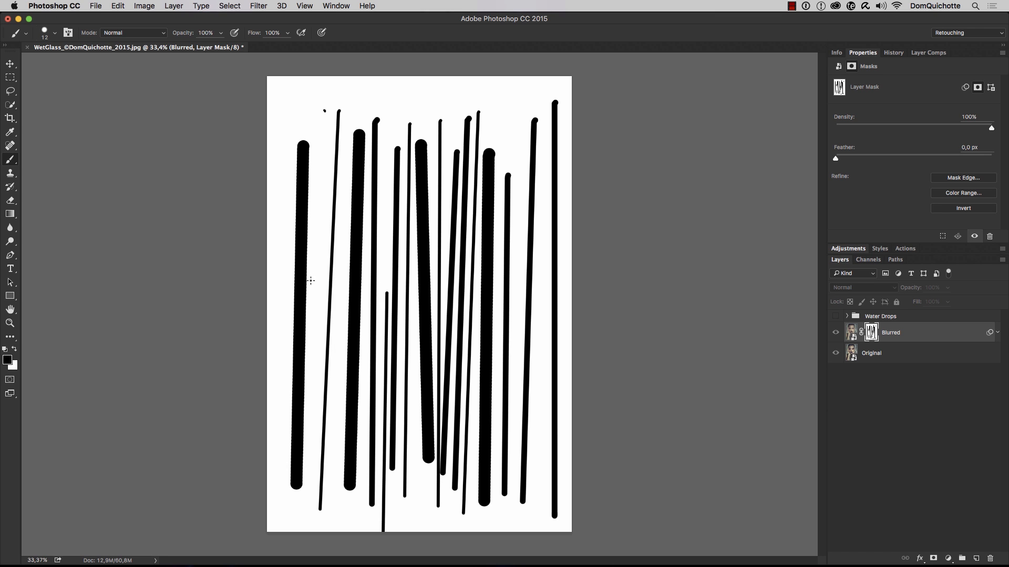
pyautogui.click(325, 110)
pyautogui.keyDown('shift'); pyautogui.click(309, 480); pyautogui.keyUp('shift')
# Paint three shorter strokes near the mask's outer edges, using brush sizes 34 and 32 for the thinner two, and return to the image view
pyautogui.moveTo(543, 266); pyautogui.dragTo(545, 266)
pyautogui.click(543, 269)
pyautogui.keyDown('shift'); pyautogui.click(535, 520); pyautogui.keyUp('shift')
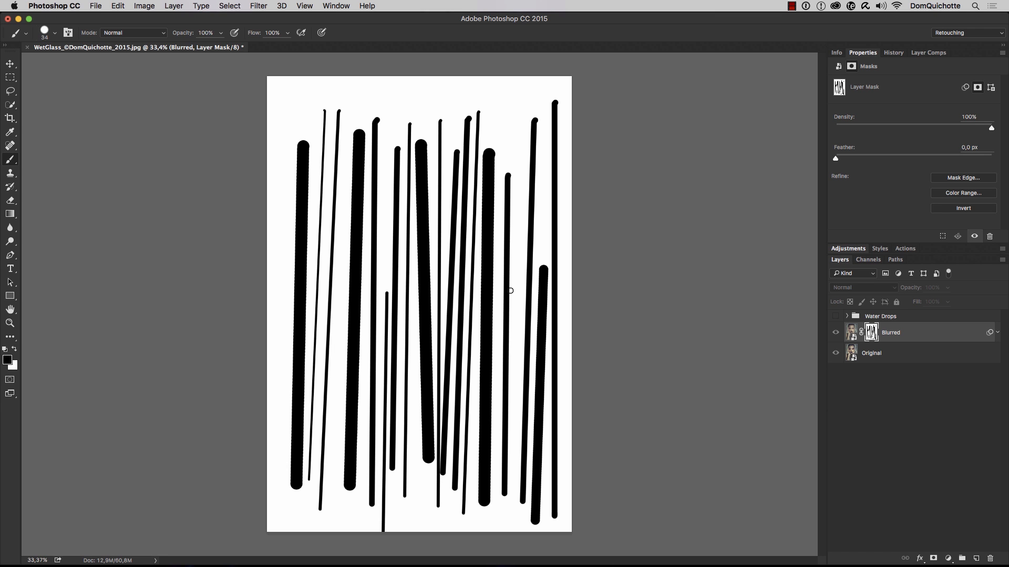
pyautogui.keyDown('shift'); pyautogui.click(517, 78); pyautogui.keyUp('shift')
pyautogui.click(275, 284)
pyautogui.keyDown('shift'); pyautogui.click(274, 527); pyautogui.keyUp('shift')
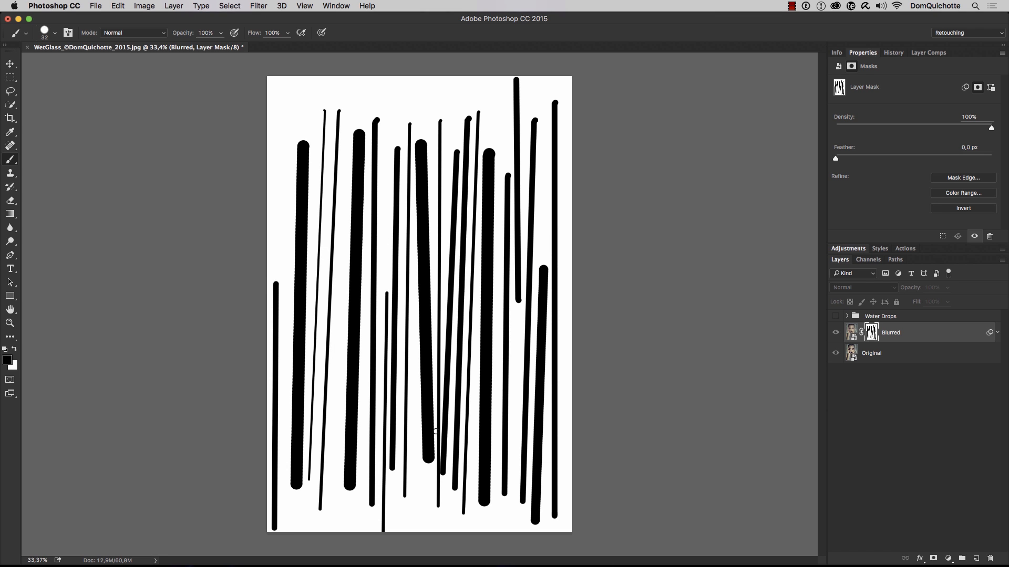
pyautogui.keyDown('alt'); pyautogui.click(869, 337); pyautogui.keyUp('alt')
# Show the mask alone again and distort its strokes with the Wave filter, raising the maximum wavelength
pyautogui.moveTo(406, 258); pyautogui.dragTo(490, 259)
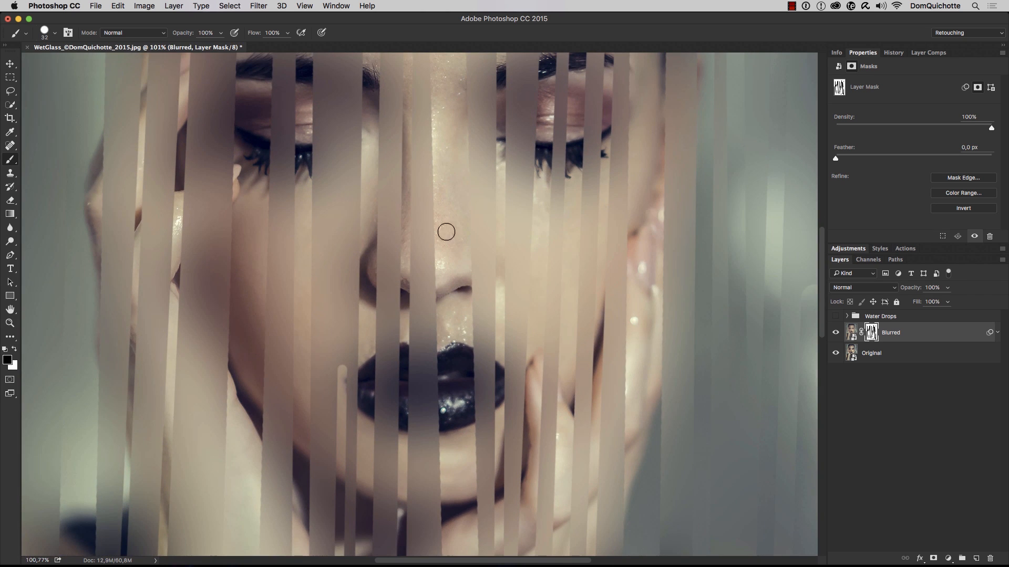
pyautogui.keyDown('alt'); pyautogui.click(872, 334); pyautogui.keyUp('alt')
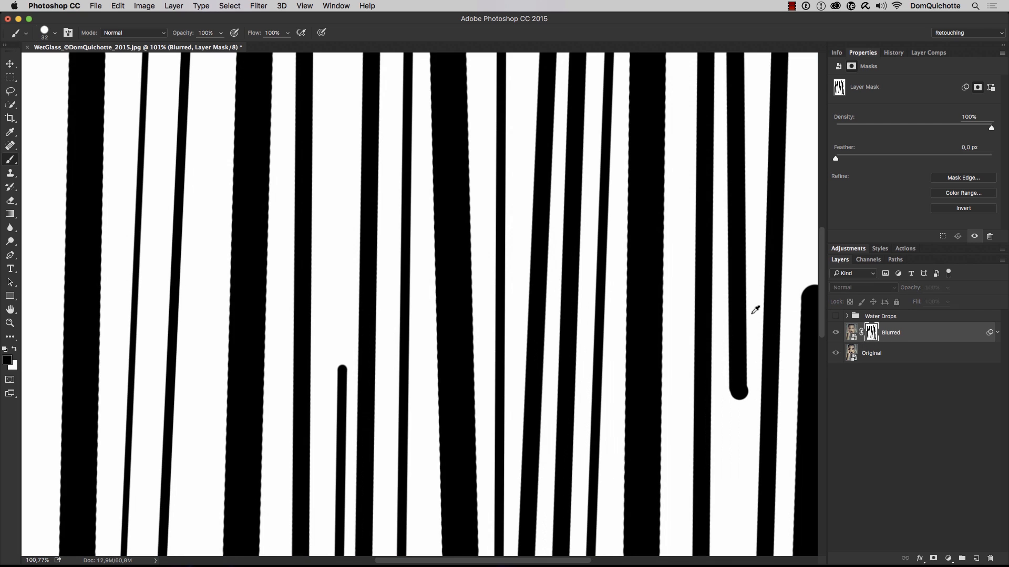
pyautogui.click(266, 7)
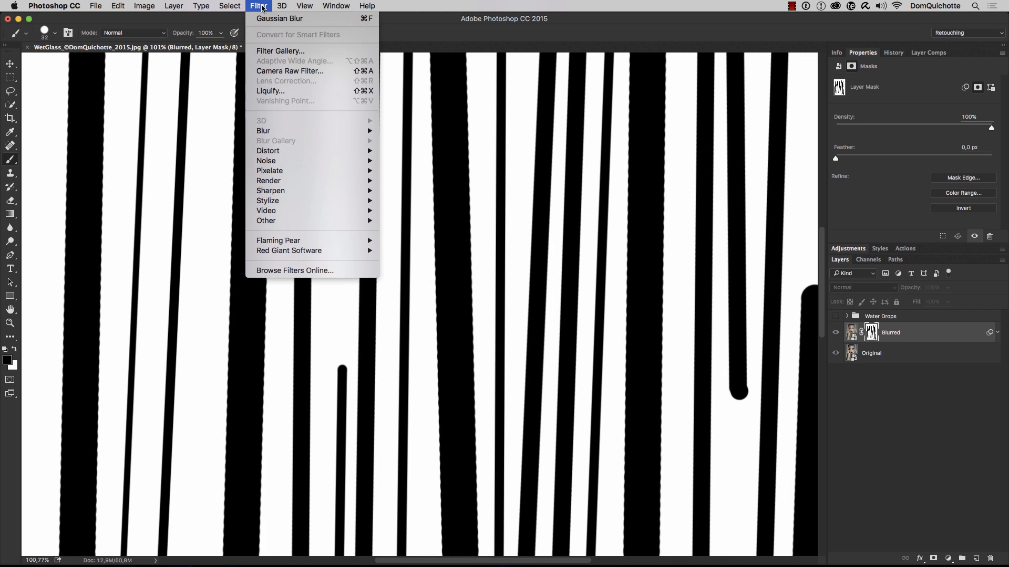
pyautogui.moveTo(317, 150)
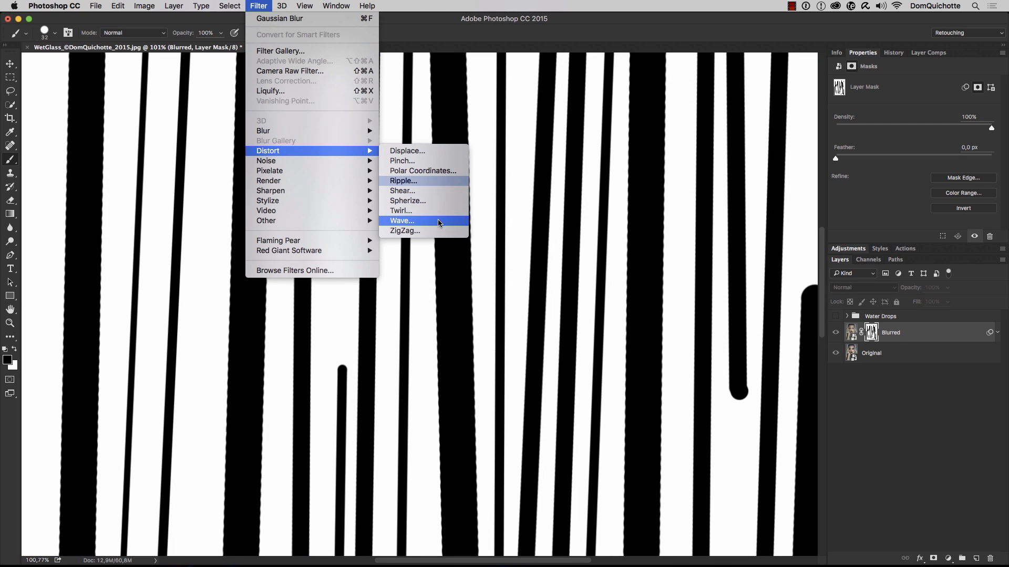
pyautogui.click(402, 221)
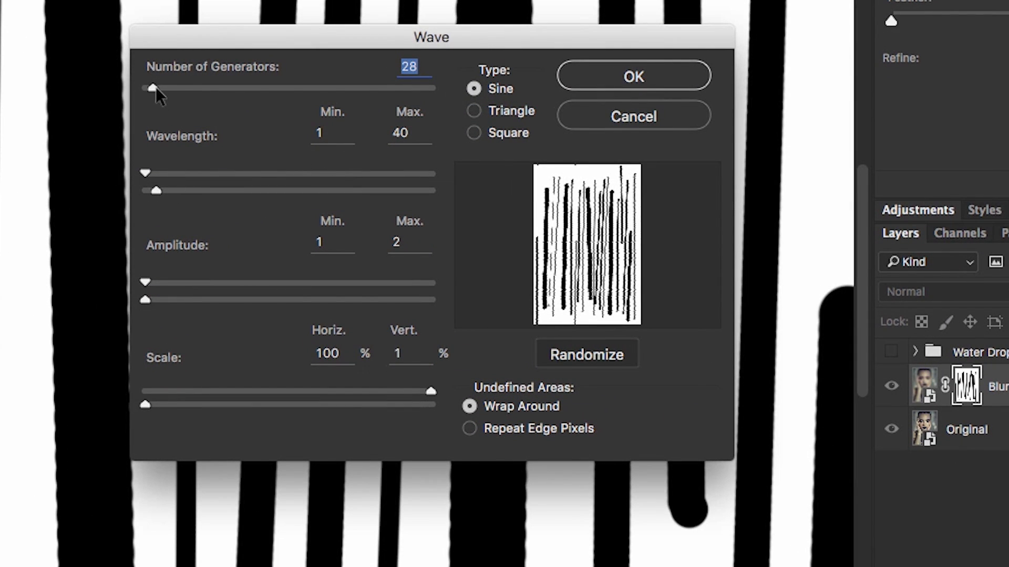
pyautogui.moveTo(155, 87)
pyautogui.mouseDown()
pyautogui.moveTo(396, 84)
pyautogui.moveTo(138, 87)
pyautogui.moveTo(159, 92)
pyautogui.moveTo(154, 103)
pyautogui.mouseUp()
pyautogui.moveTo(161, 190); pyautogui.dragTo(222, 201)
pyautogui.click(636, 80)
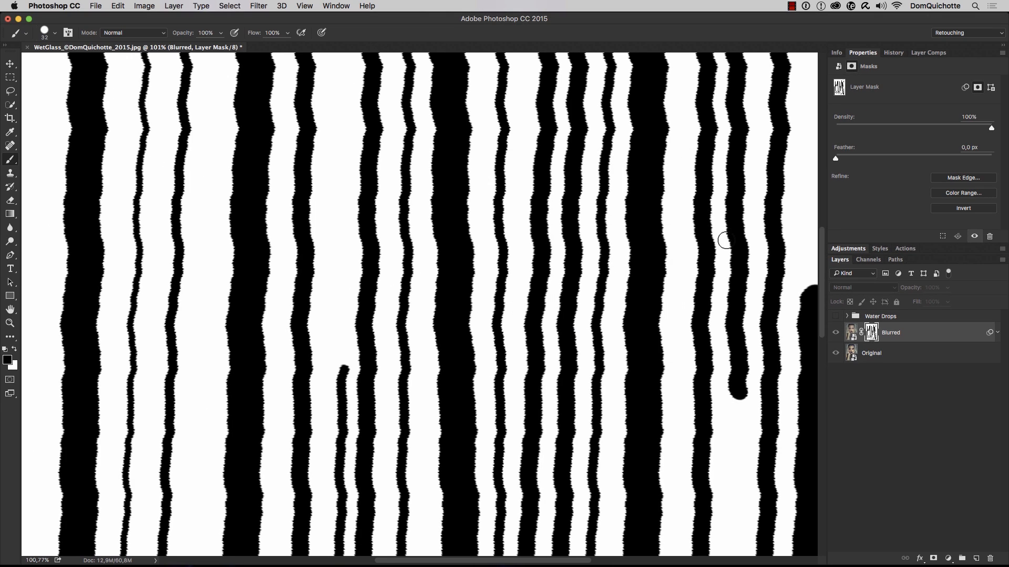
# Roughen the edges of the mask's strokes with the Ripple filter, using an amount of 221% and Medium size
pyautogui.keyDown('alt'); pyautogui.keyDown('super'); pyautogui.click(420, 252); pyautogui.keyUp('super'); pyautogui.keyUp('alt')
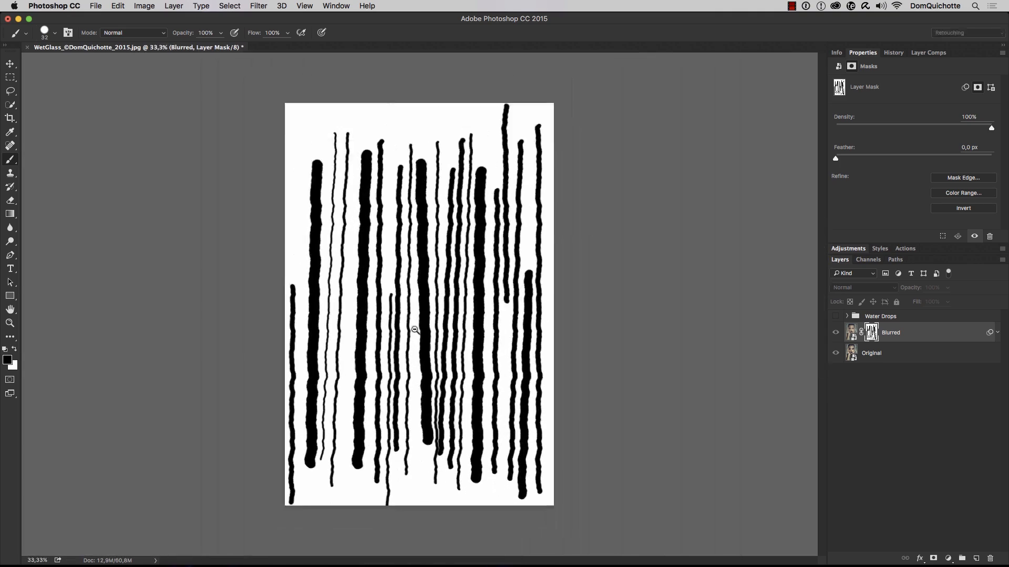
pyautogui.keyDown('super'); pyautogui.click(432, 299); pyautogui.keyUp('super')
pyautogui.moveTo(440, 300); pyautogui.dragTo(472, 309)
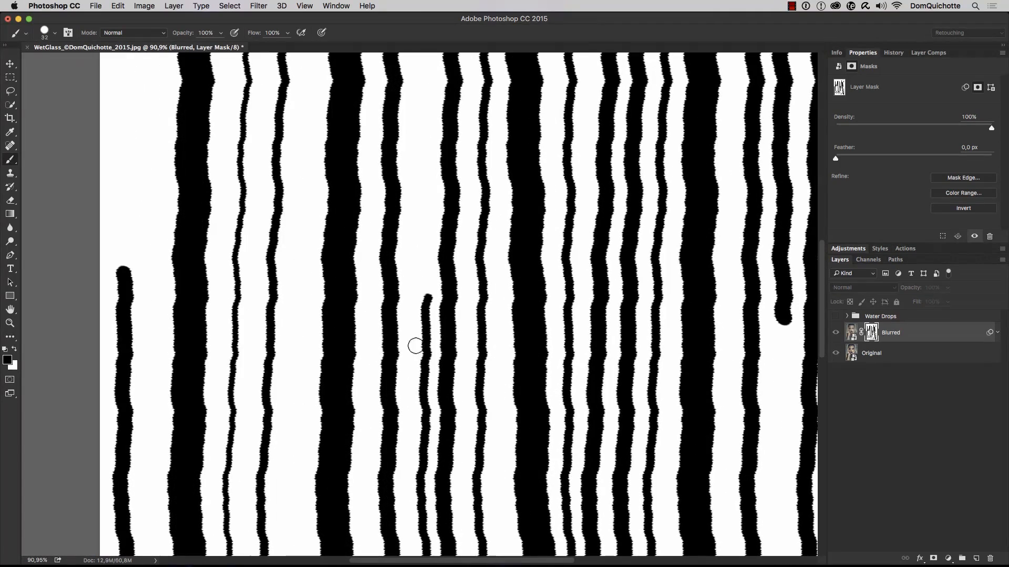
pyautogui.click(259, 6)
pyautogui.moveTo(330, 153)
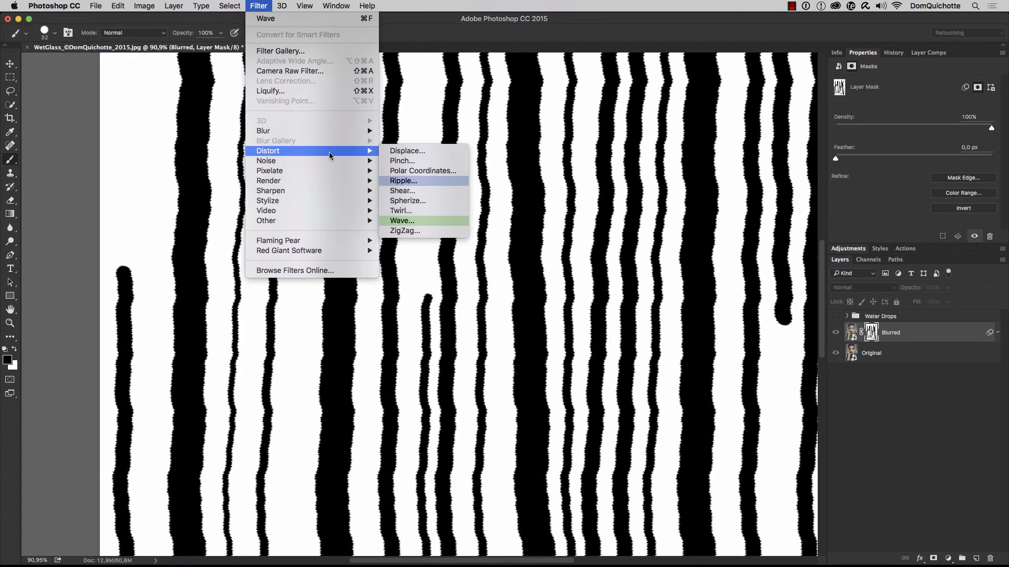
pyautogui.click(440, 182)
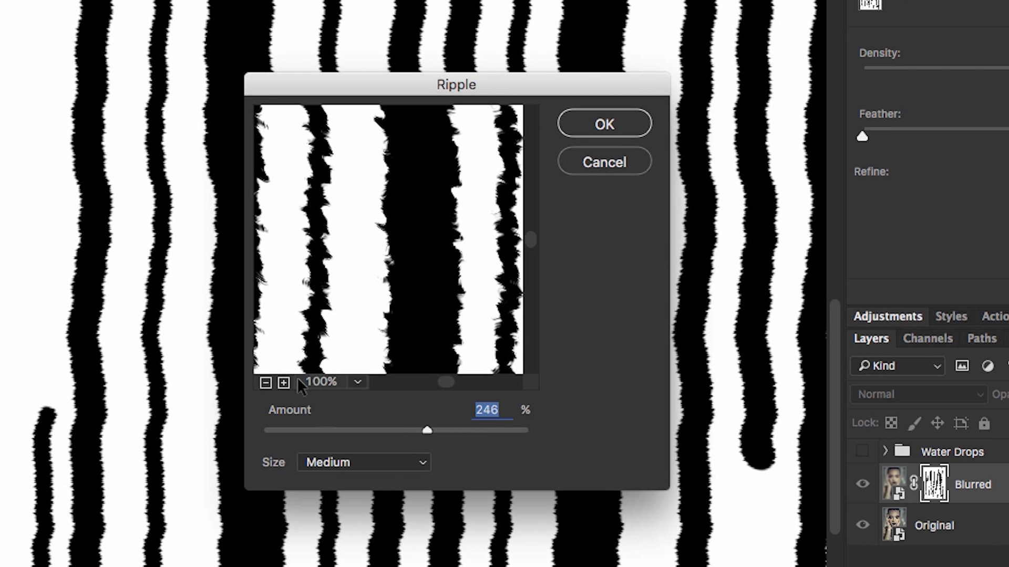
pyautogui.click(283, 382)
pyautogui.click(283, 382)
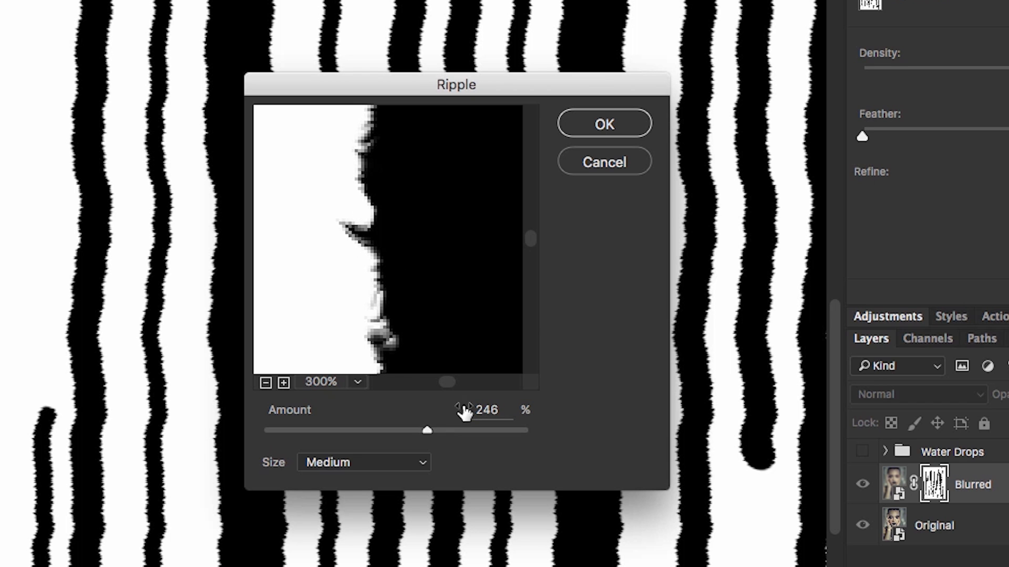
pyautogui.moveTo(388, 295); pyautogui.dragTo(399, 292)
pyautogui.moveTo(426, 431)
pyautogui.mouseDown()
pyautogui.moveTo(412, 430)
pyautogui.moveTo(424, 430)
pyautogui.mouseUp()
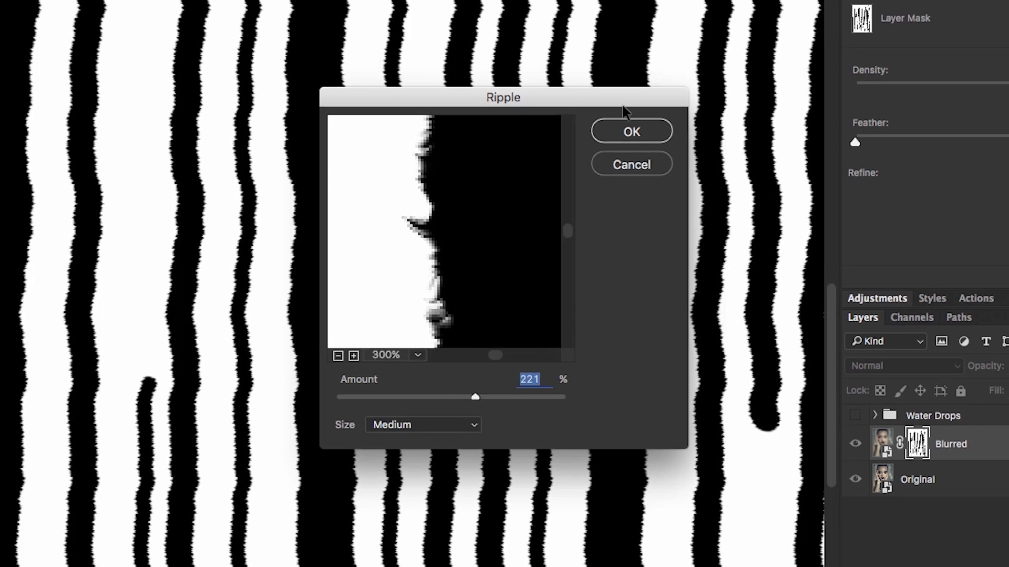
pyautogui.click(604, 124)
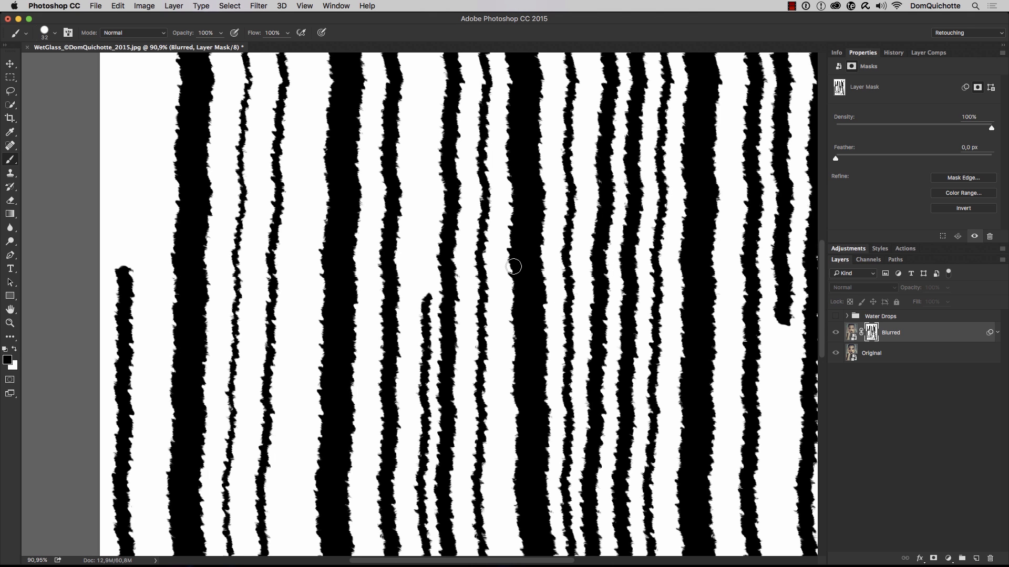
# Leave the mask view to show the image, and select the Water Drops group and make it visible again
pyautogui.press('super+0')
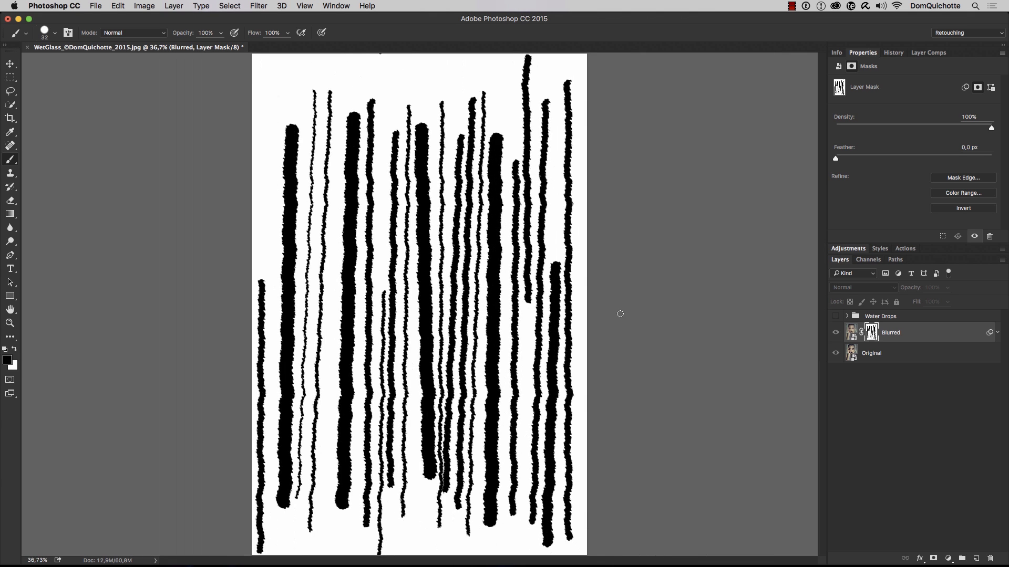
pyautogui.keyDown('alt'); pyautogui.click(873, 334); pyautogui.keyUp('alt')
pyautogui.click(423, 262)
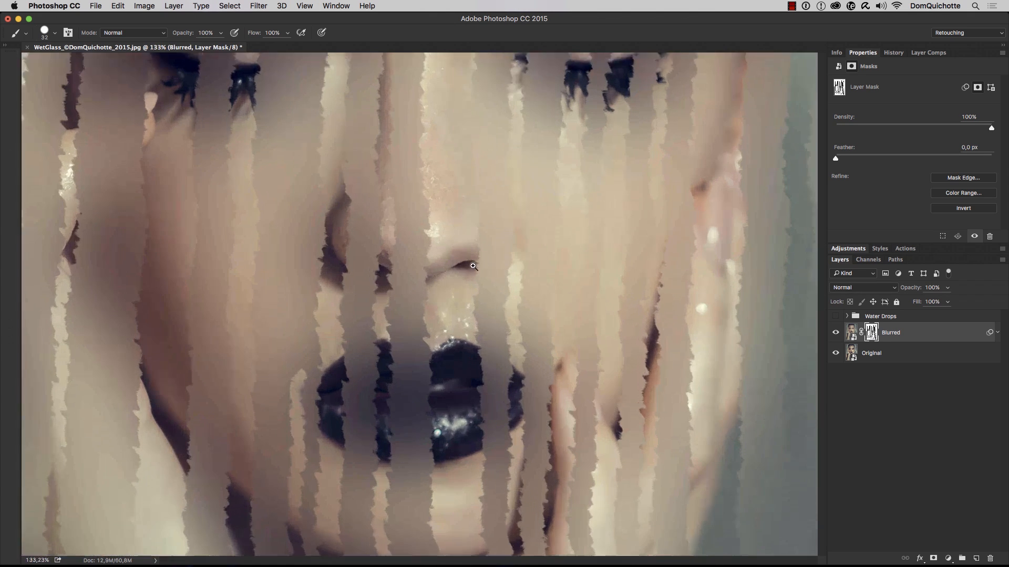
pyautogui.keyDown('alt'); pyautogui.click(469, 234); pyautogui.keyUp('alt')
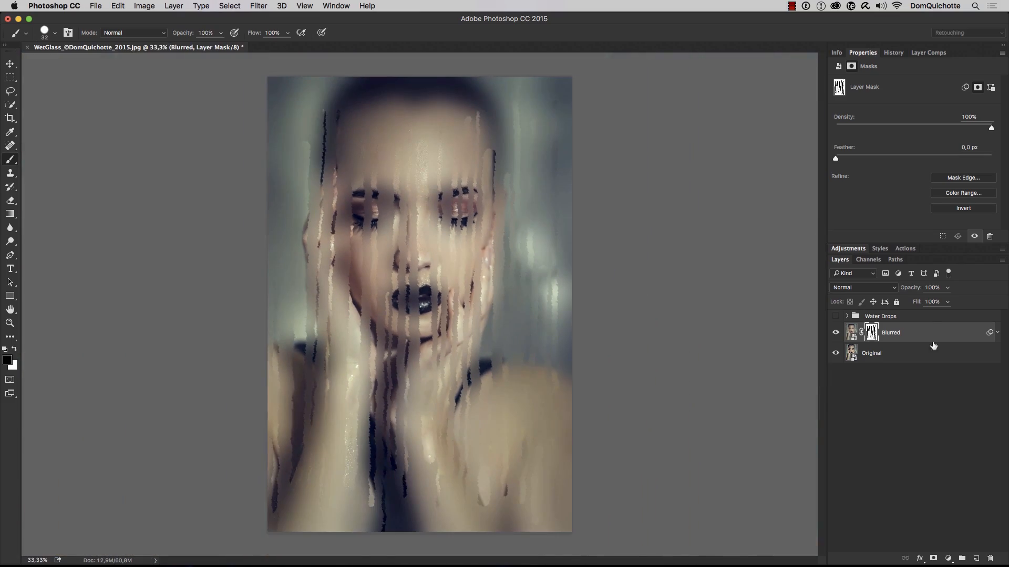
pyautogui.click(843, 319)
pyautogui.click(835, 316)
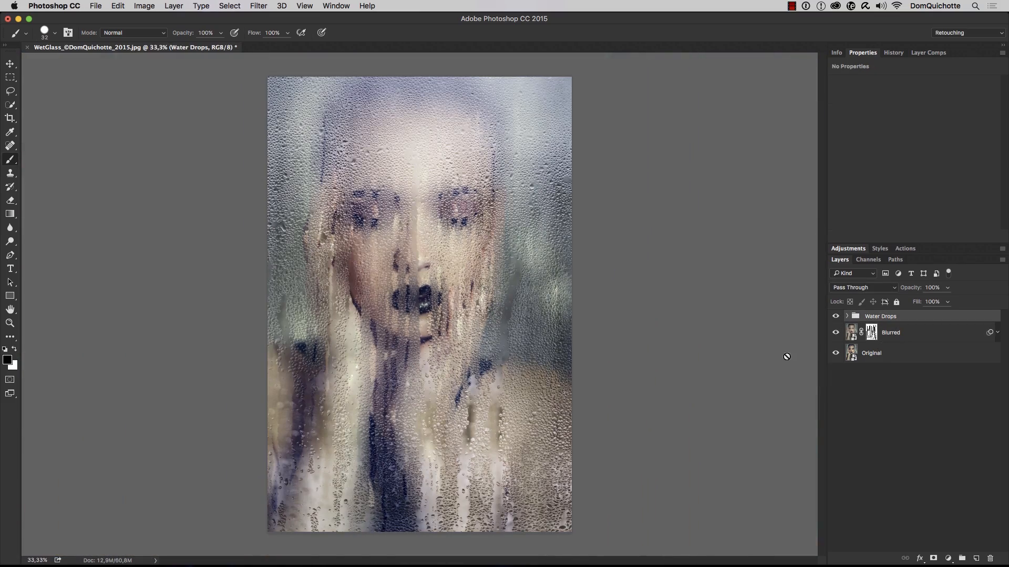
pyautogui.moveTo(414, 215); pyautogui.dragTo(469, 222)
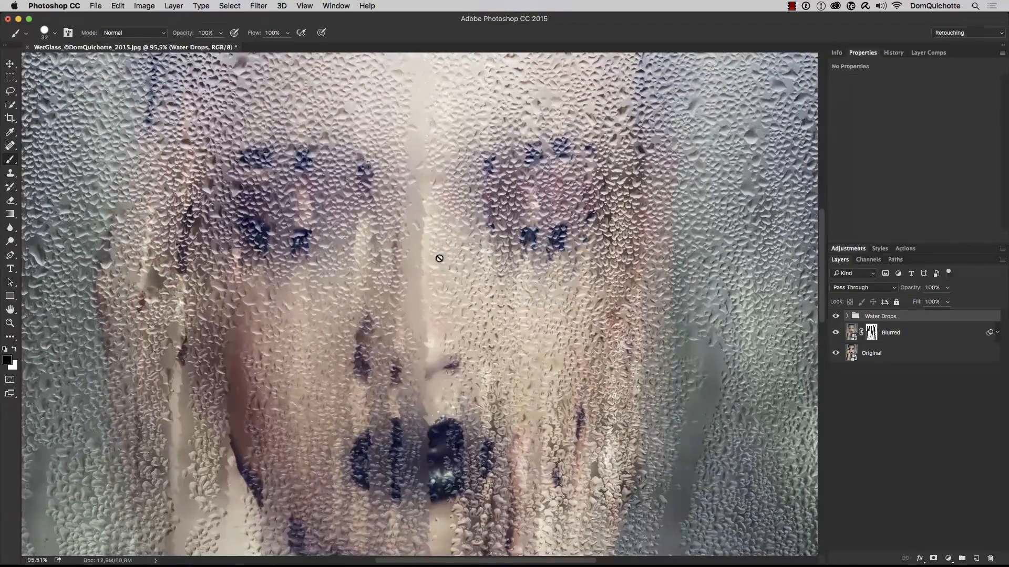
pyautogui.keyDown('alt'); pyautogui.click(441, 449); pyautogui.keyUp('alt')
pyautogui.keyDown('alt'); pyautogui.click(441, 449); pyautogui.keyUp('alt')
pyautogui.moveTo(441, 449); pyautogui.dragTo(454, 289)
pyautogui.press('super+0')
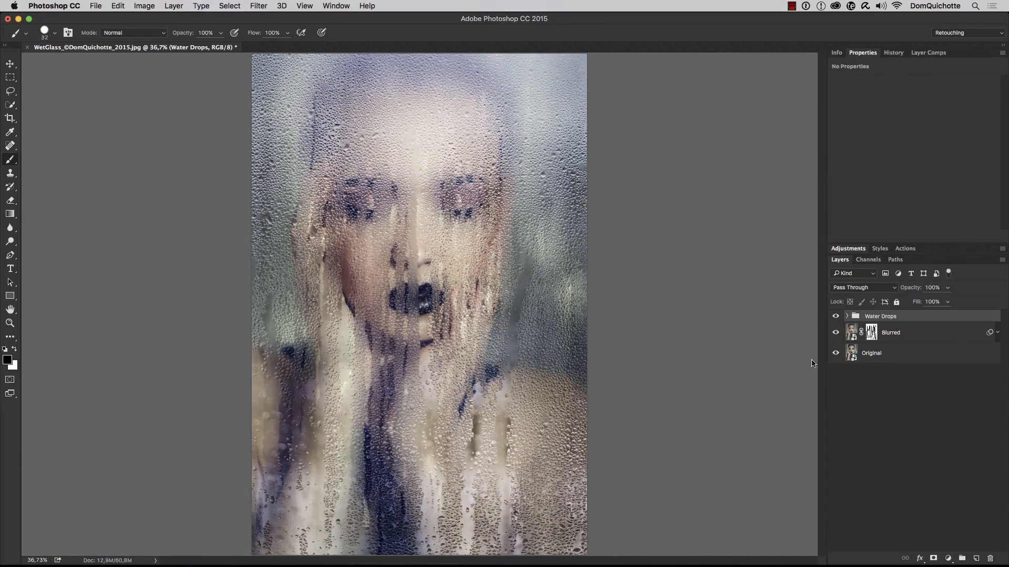
# Place the WetGlass_02 JPEG inside the Original layer's smart object, and save and close its contents to swap the portrait
pyautogui.doubleClick(854, 358)
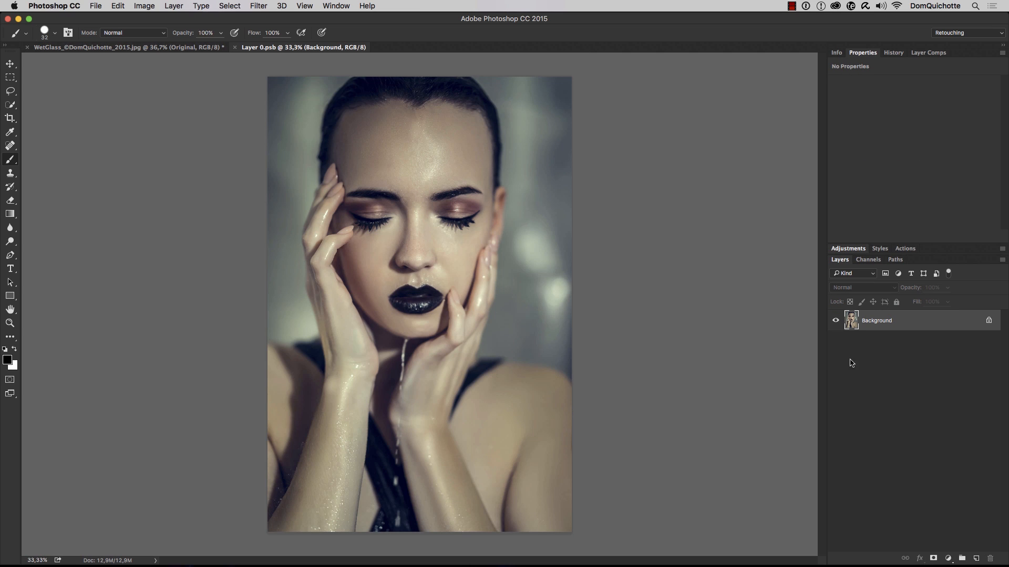
pyautogui.click(96, 6)
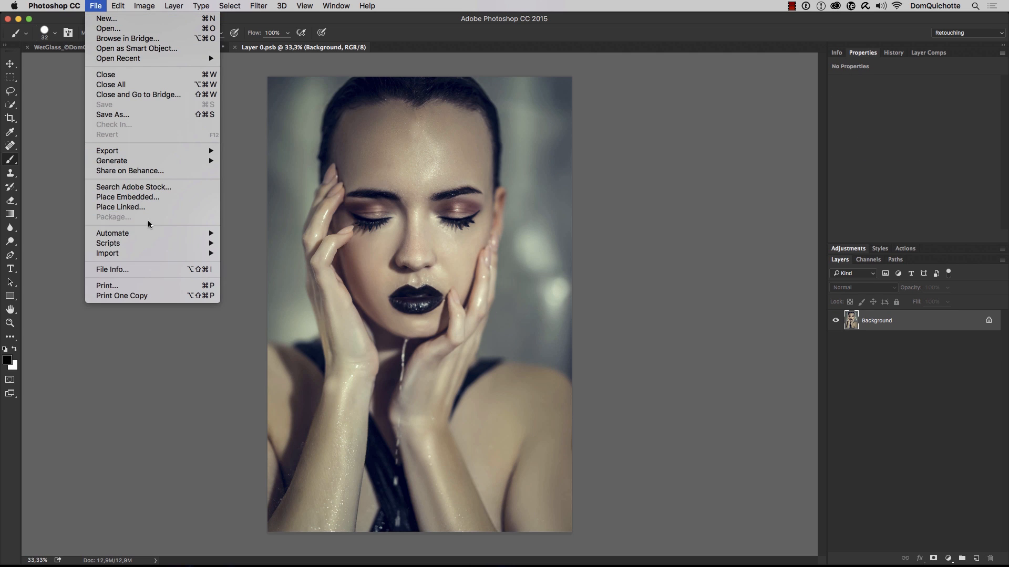
pyautogui.press('Return')
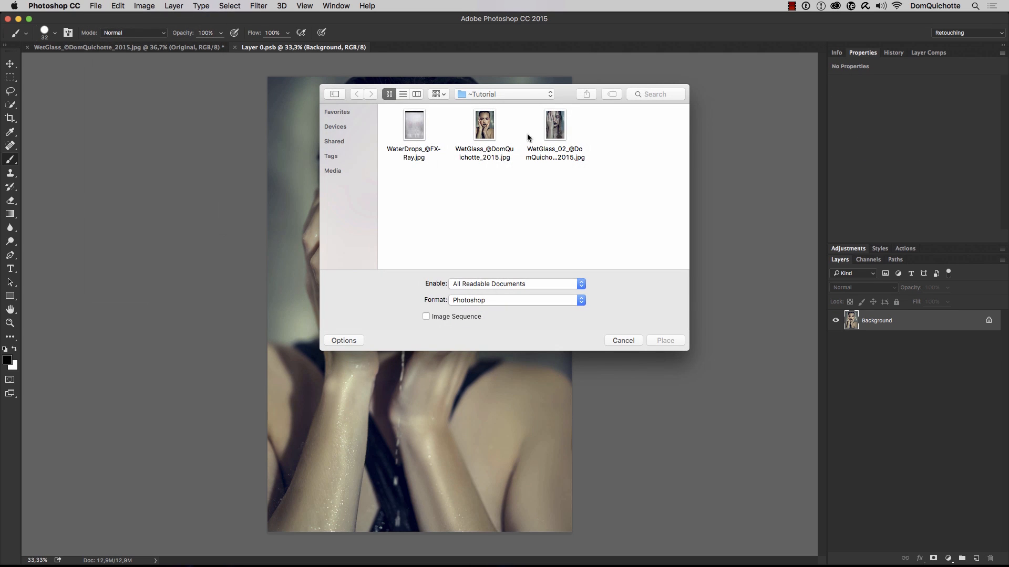
pyautogui.click(558, 138)
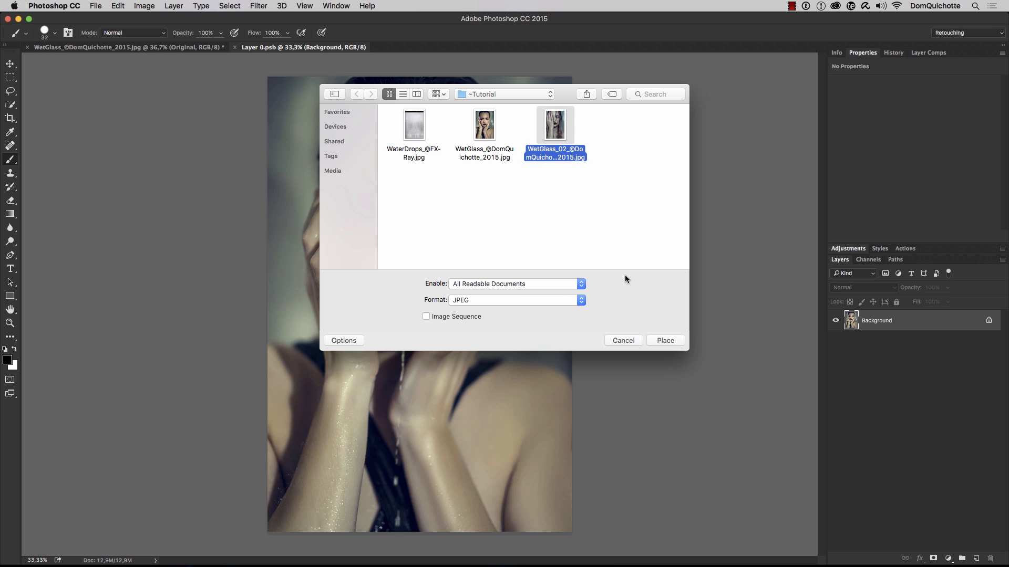
pyautogui.click(665, 341)
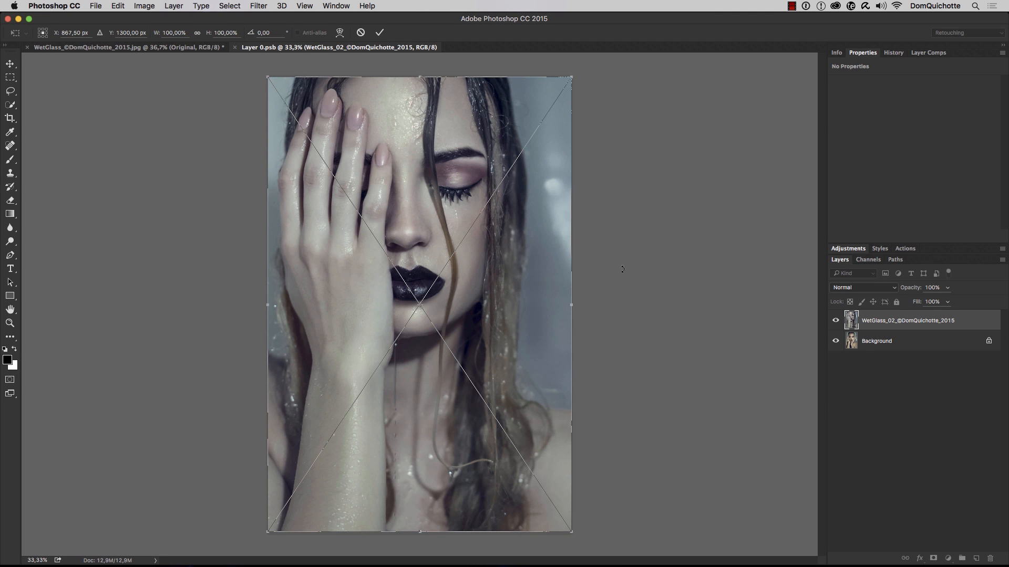
pyautogui.press('Return')
pyautogui.press('b')
pyautogui.click(236, 47)
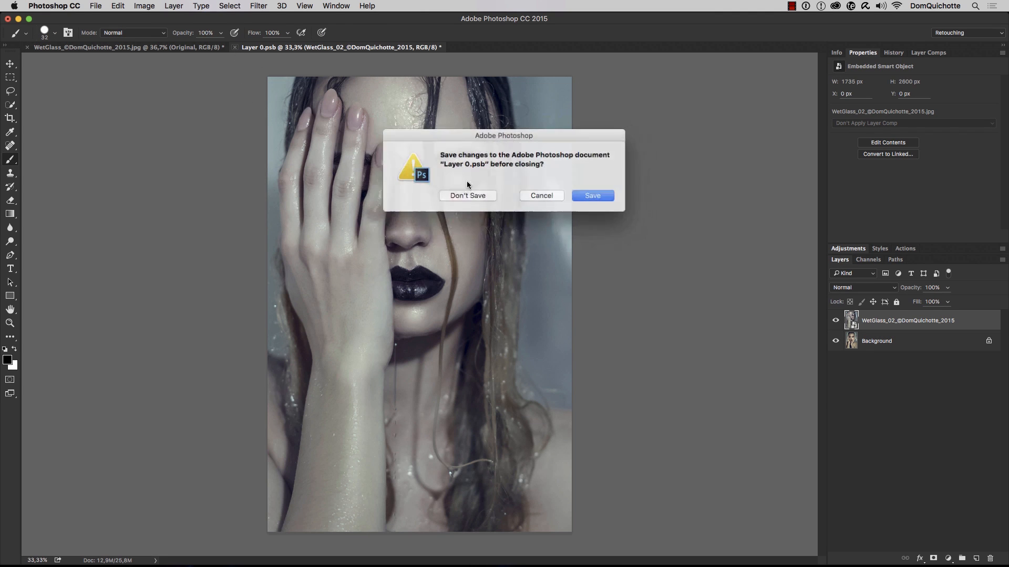
pyautogui.click(592, 196)
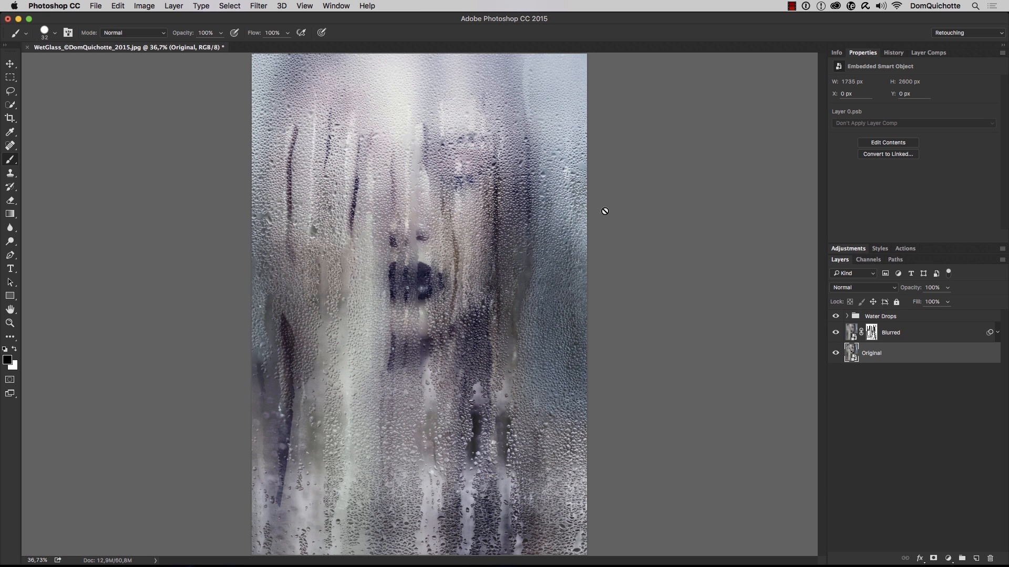
# Revert to the first portrait, fit the image to the view, and toggle the Blurred layer's visibility off and on
pyautogui.keyDown('alt'); pyautogui.click(442, 228); pyautogui.keyUp('alt')
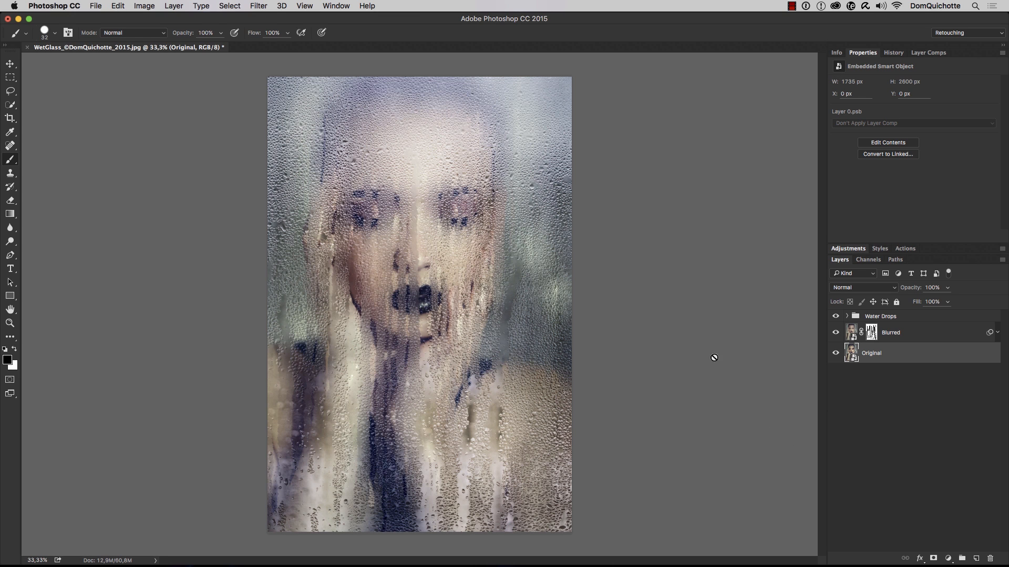
pyautogui.press('super+0')
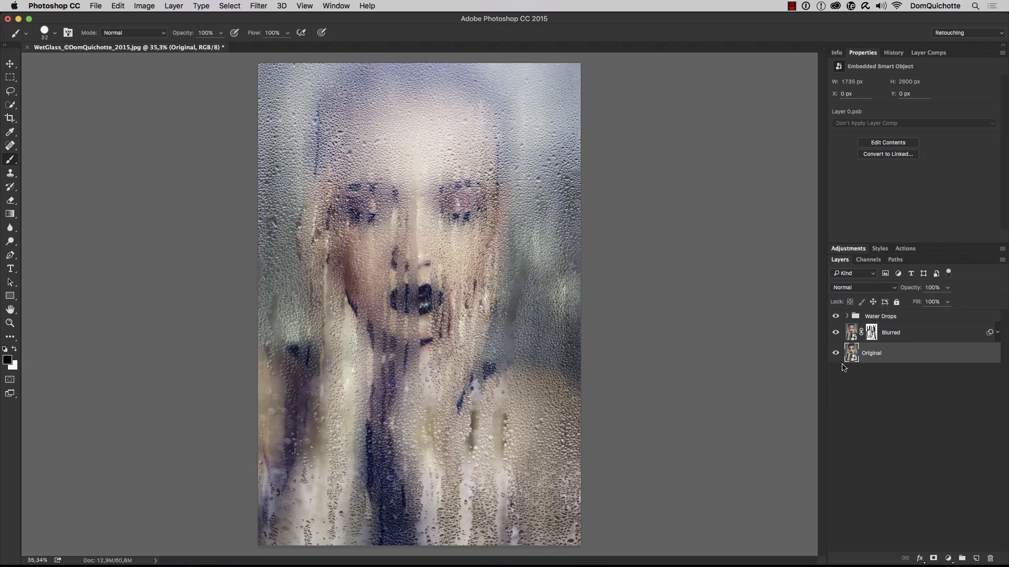
pyautogui.click(836, 333)
pyautogui.click(836, 333)
# Add a new layer above the Blurred layer, load the Blurred layer's mask as a selection and invert it
pyautogui.click(907, 337)
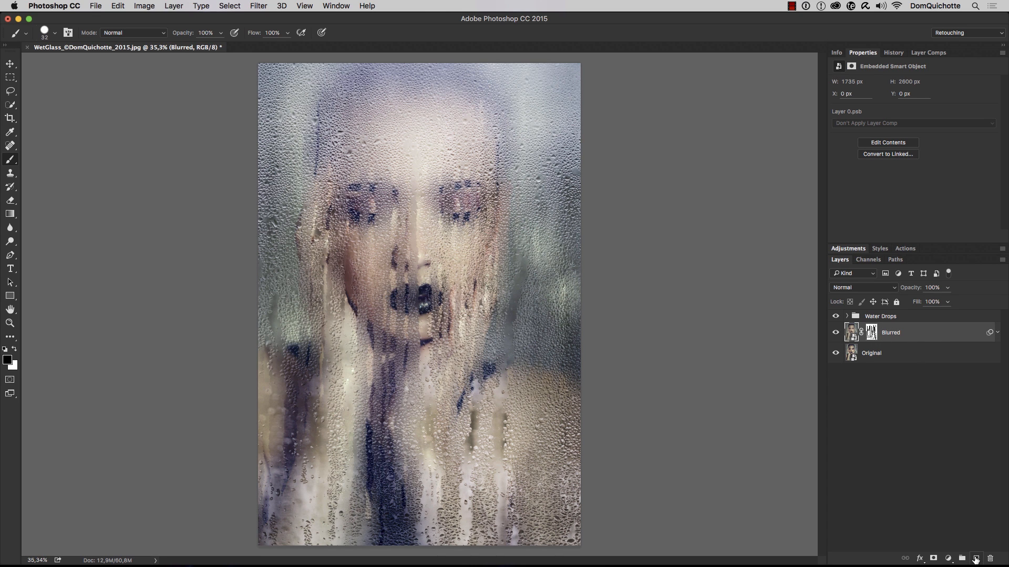
pyautogui.click(976, 559)
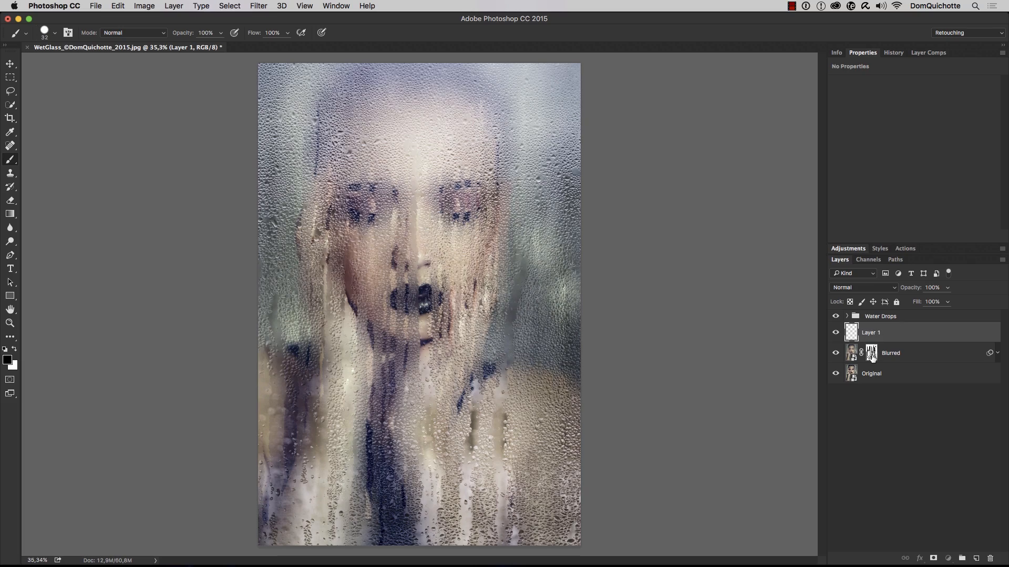
pyautogui.keyDown('super'); pyautogui.click(871, 353); pyautogui.keyUp('super')
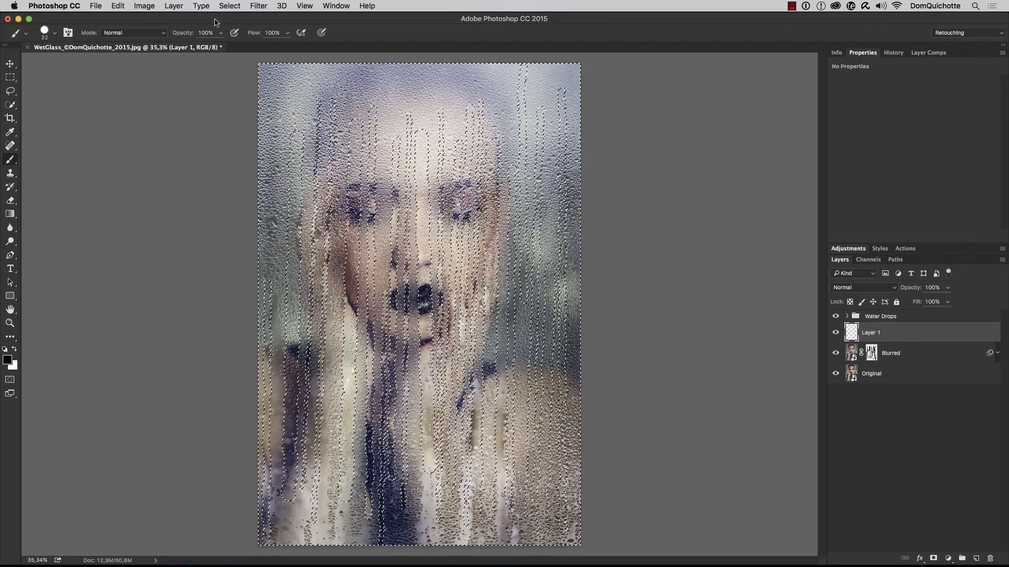
pyautogui.click(230, 6)
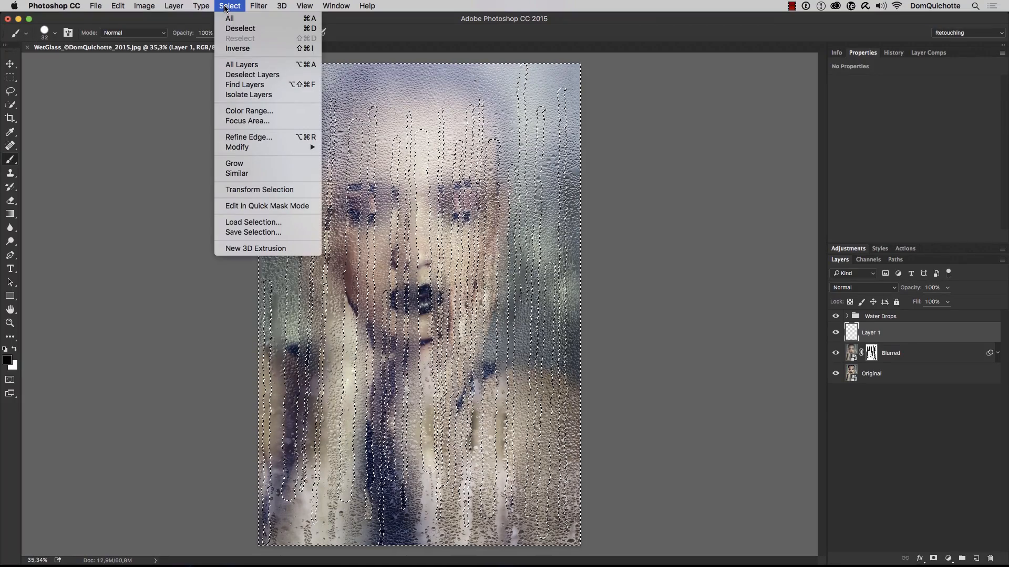
pyautogui.click(237, 48)
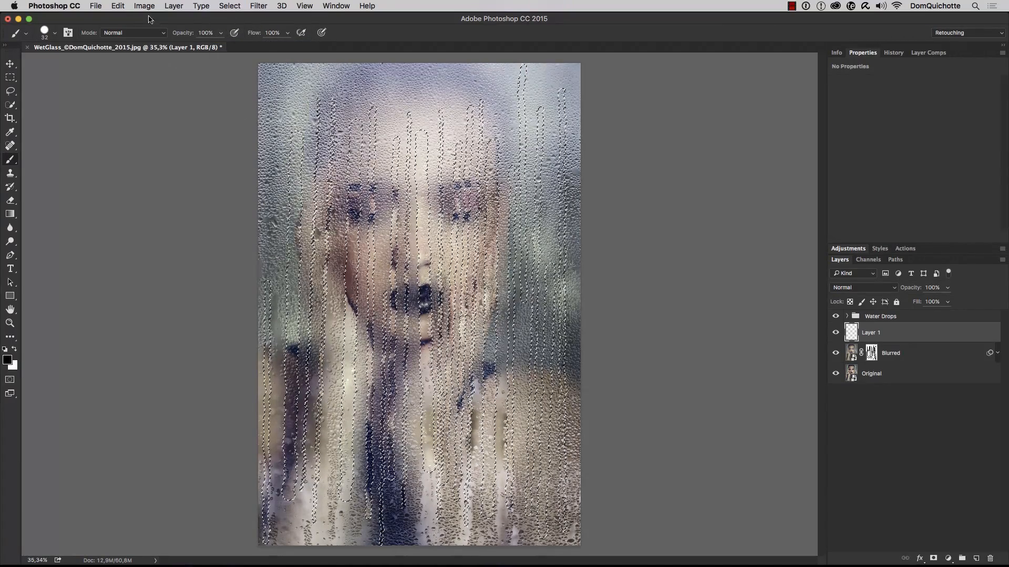
# Fill the selected streaks with black on the new layer and deselect
pyautogui.click(118, 6)
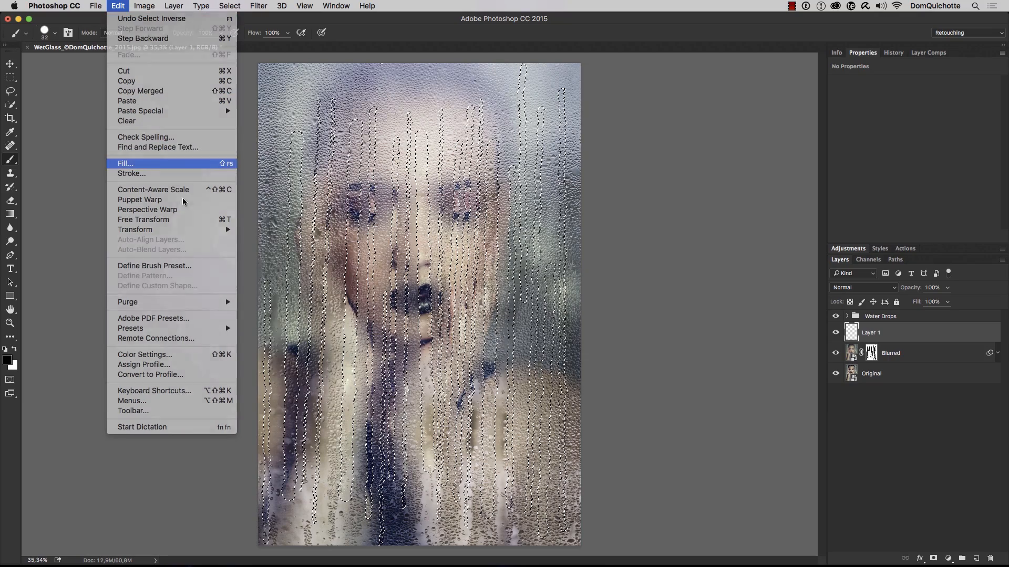
pyautogui.click(143, 163)
pyautogui.click(332, 125)
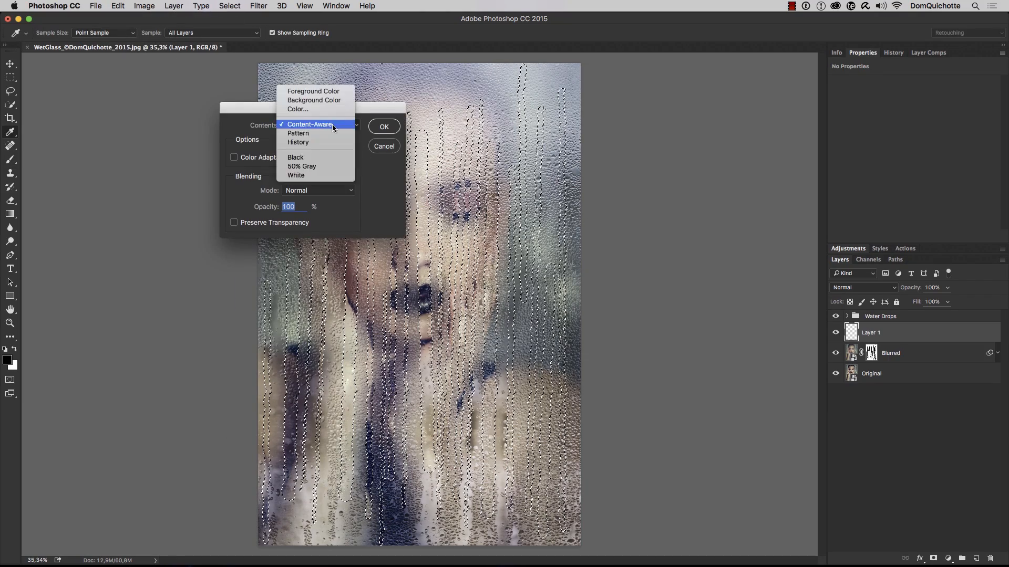
pyautogui.click(344, 156)
pyautogui.click(384, 127)
pyautogui.press('b')
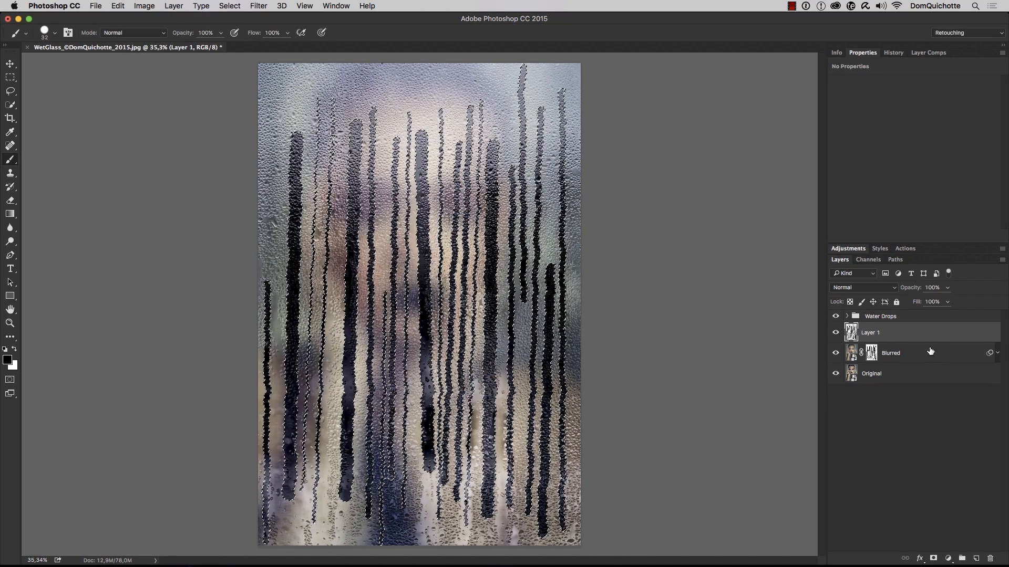
pyautogui.press('super+d')
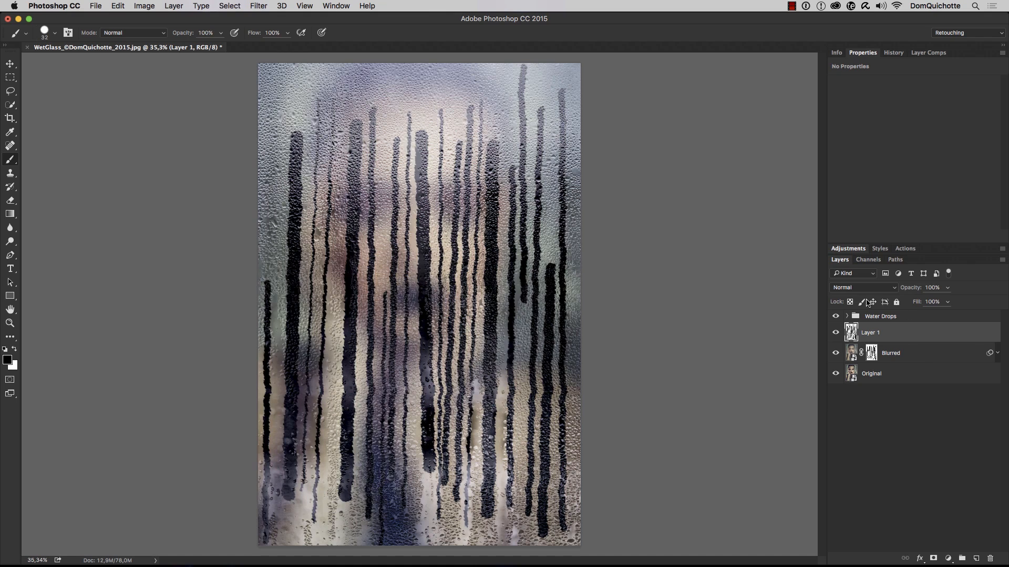
# Delete the Blurred layer's mask and hide the Water Drops group, keeping the black streaks layer shown
pyautogui.keyDown('alt'); pyautogui.click(835, 333); pyautogui.keyUp('alt')
pyautogui.keyDown('alt'); pyautogui.click(835, 334); pyautogui.keyUp('alt')
pyautogui.rightClick(873, 353)
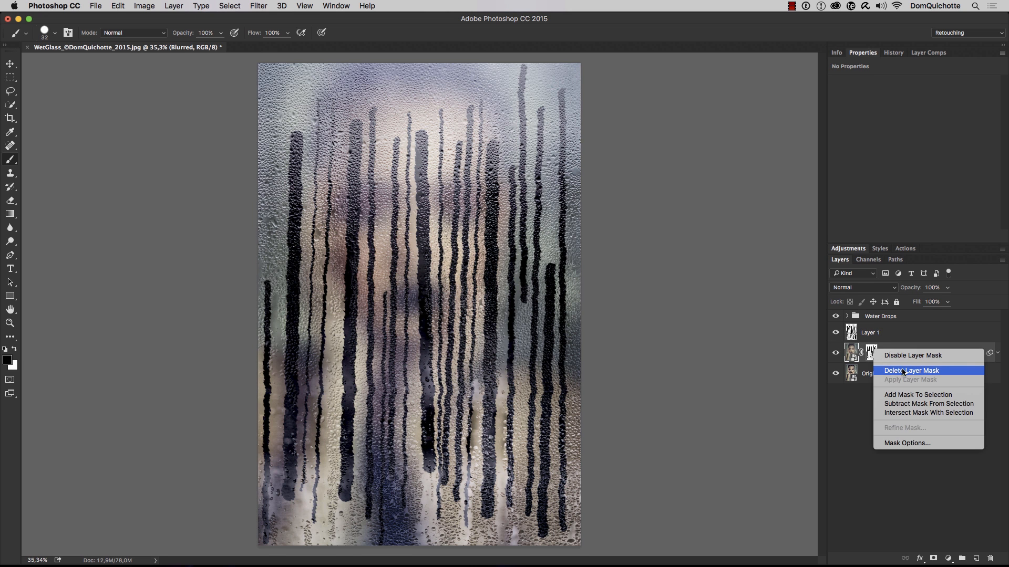
pyautogui.click(904, 371)
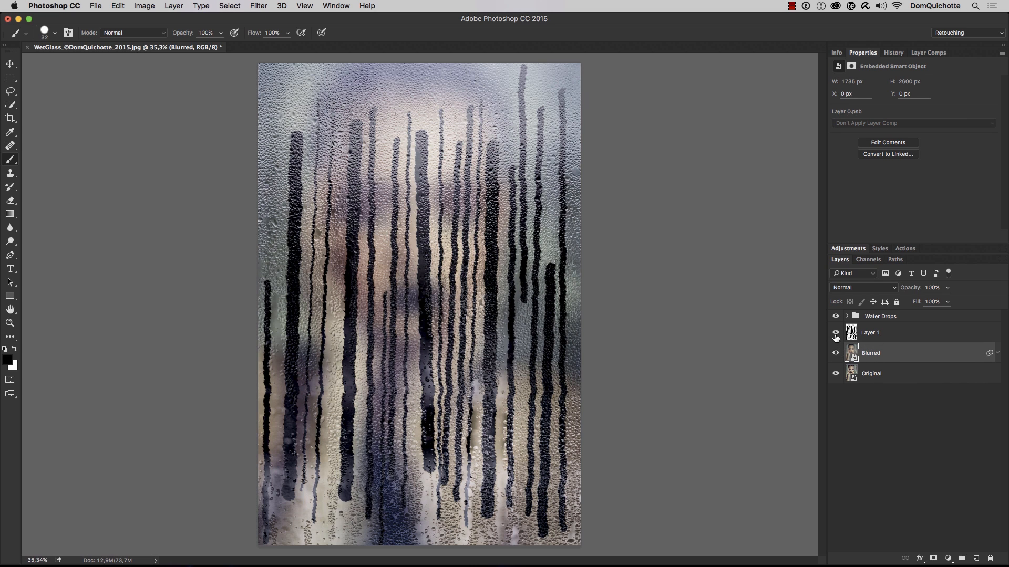
pyautogui.moveTo(836, 337); pyautogui.dragTo(835, 316)
pyautogui.click(836, 353)
pyautogui.click(835, 353)
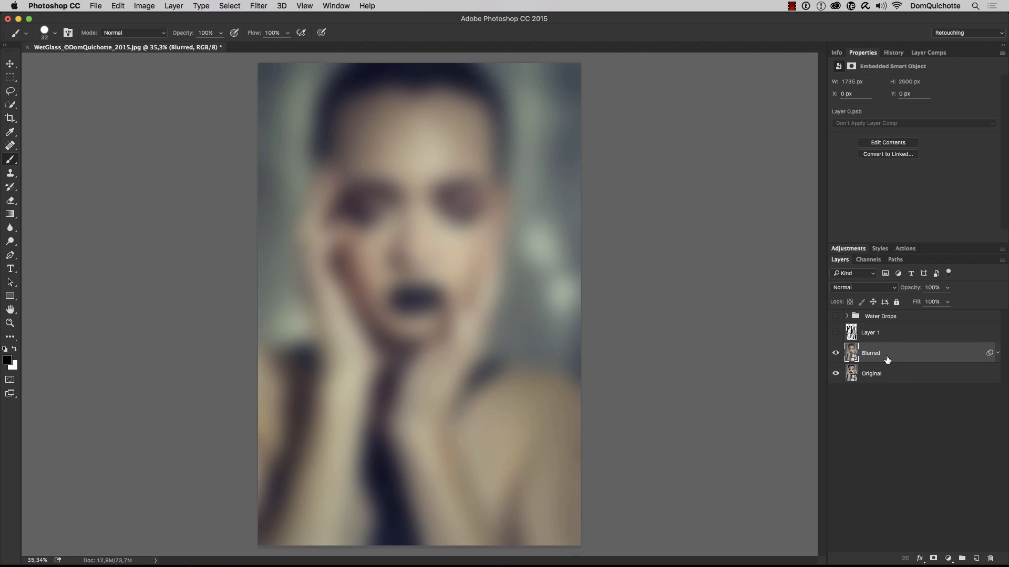
pyautogui.click(836, 332)
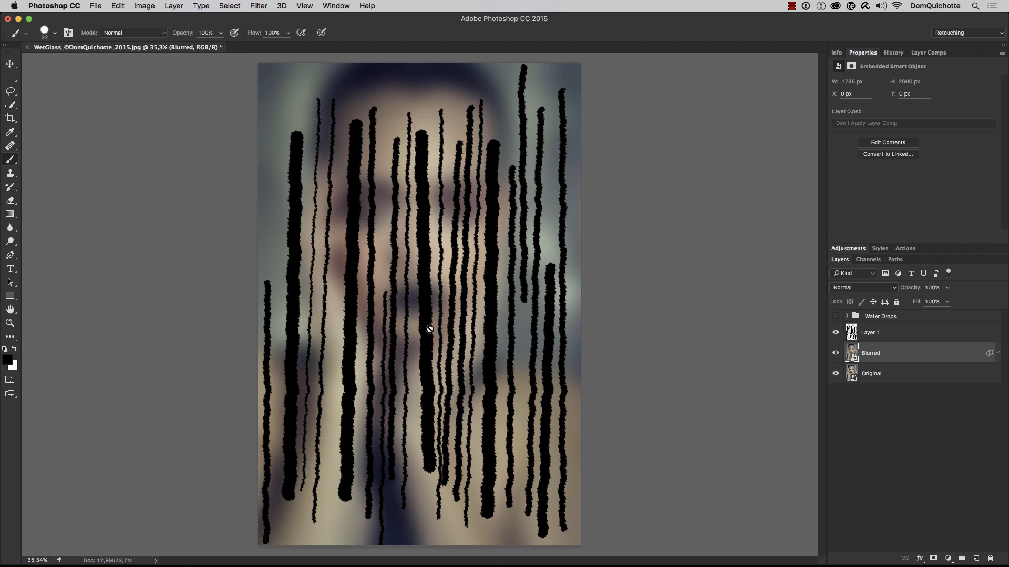
# Duplicate the Original layer to directly above the black streaks layer and try clipping the copy to the streaks
pyautogui.click(882, 376)
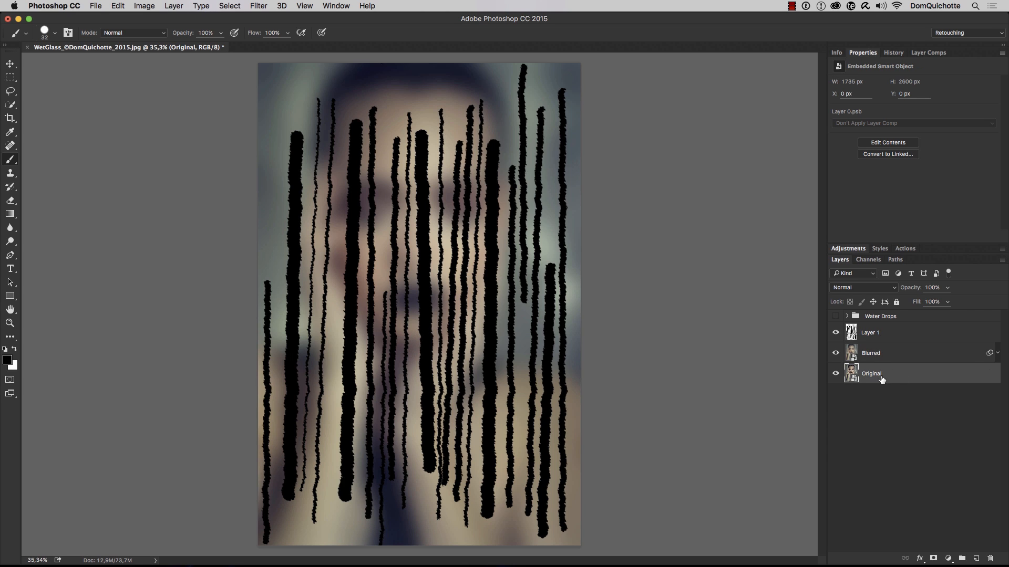
pyautogui.moveTo(913, 379); pyautogui.dragTo(915, 324)
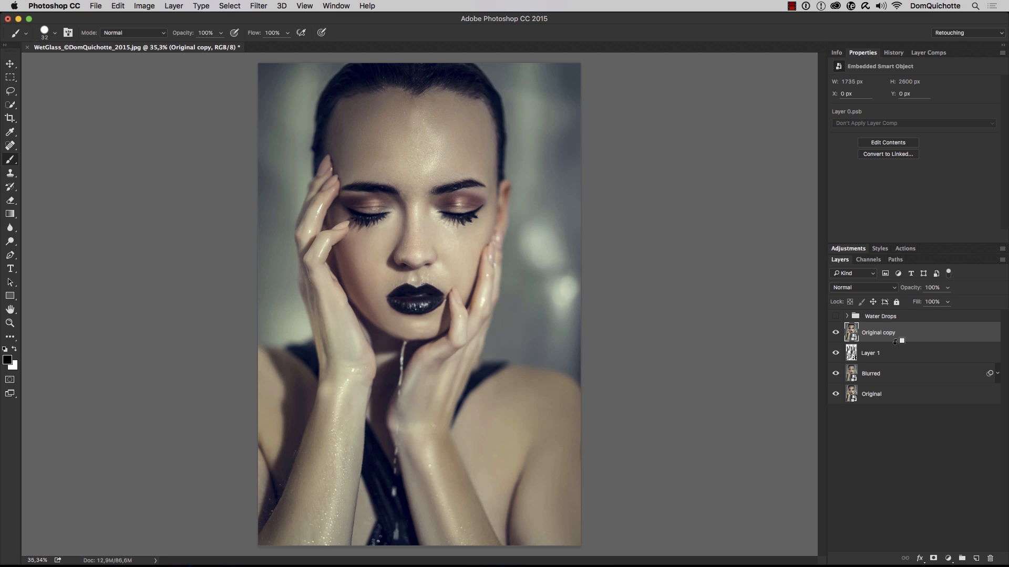
pyautogui.keyDown('alt'); pyautogui.click(896, 342); pyautogui.keyUp('alt')
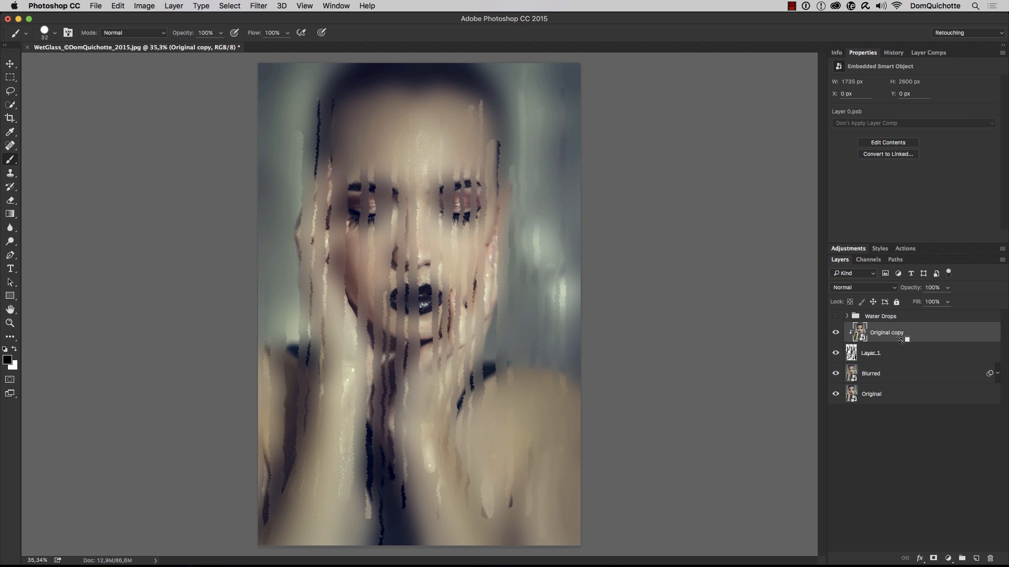
pyautogui.keyDown('alt'); pyautogui.click(903, 341); pyautogui.keyUp('alt')
# Rename the black streaks layer as Water and hide the Original copy layer
pyautogui.doubleClick(867, 357)
pyautogui.write('Water')
pyautogui.press('Return')
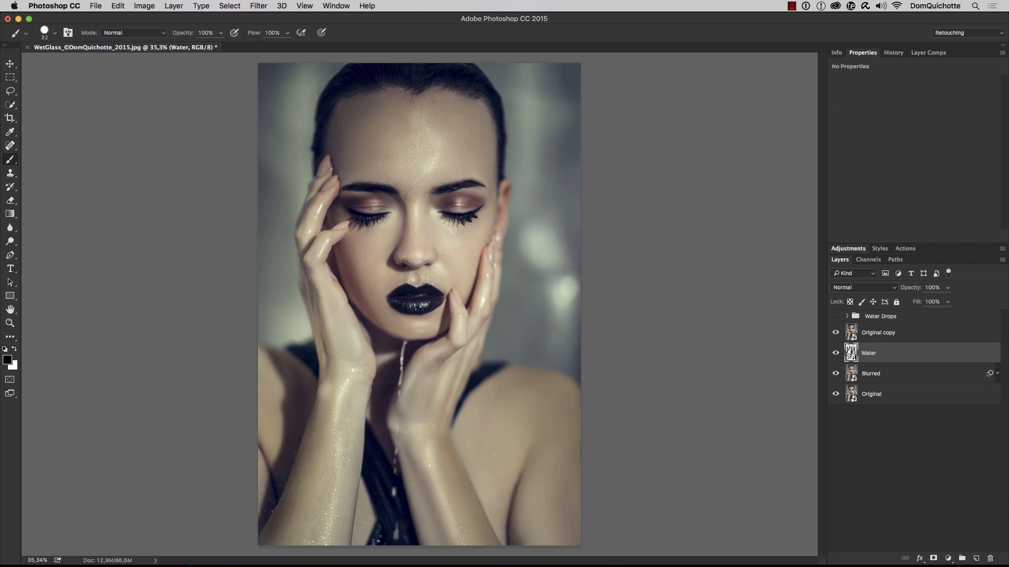
pyautogui.click(835, 333)
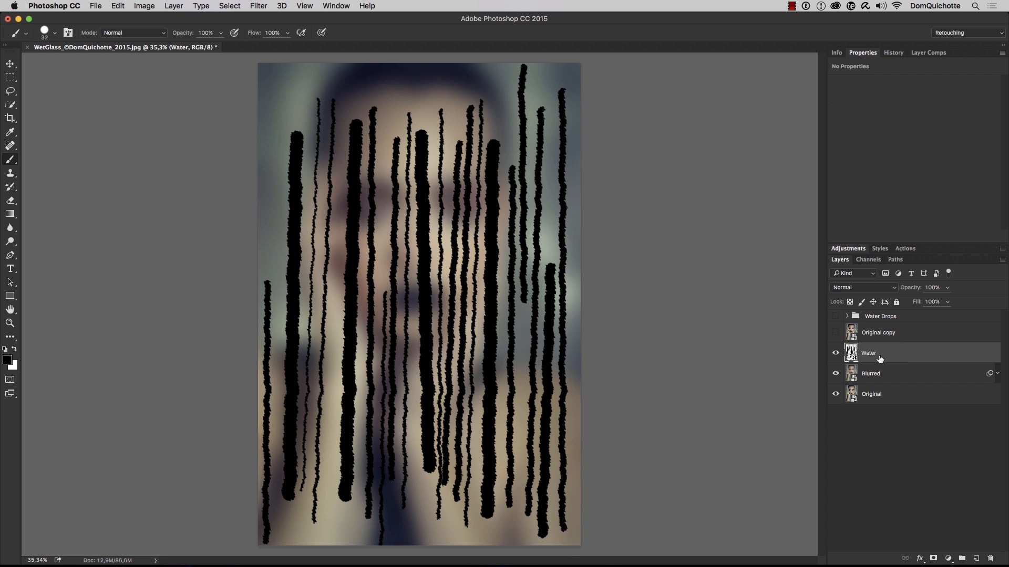
# Duplicate the Water layer, and turn the copy upside down and narrow it with Free Transform
pyautogui.press('super+j')
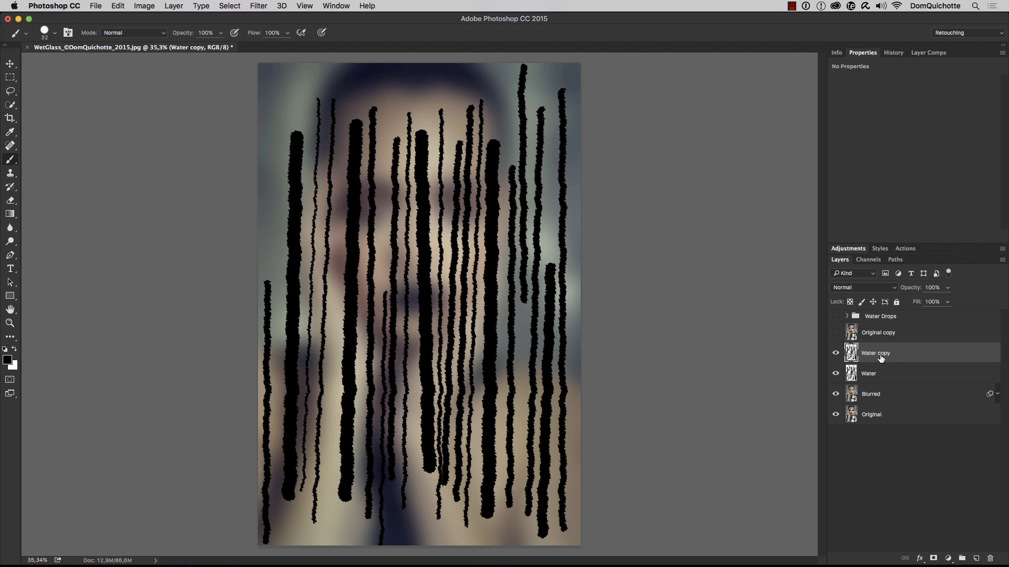
pyautogui.press('v')
pyautogui.press('super+t')
pyautogui.moveTo(590, 311)
pyautogui.mouseDown()
pyautogui.moveTo(213, 315)
pyautogui.moveTo(216, 287)
pyautogui.moveTo(558, 305)
pyautogui.moveTo(405, 294)
pyautogui.moveTo(487, 295)
pyautogui.moveTo(466, 291)
pyautogui.mouseUp()
pyautogui.press('Return')
# Narrow the original Water layer with Free Transform by moving its left edge inward, keeping its right edge in place
pyautogui.click(895, 378)
pyautogui.press('super+t')
pyautogui.moveTo(261, 305); pyautogui.dragTo(370, 292)
pyautogui.press('Return')
pyautogui.moveTo(649, 322); pyautogui.dragTo(647, 323)
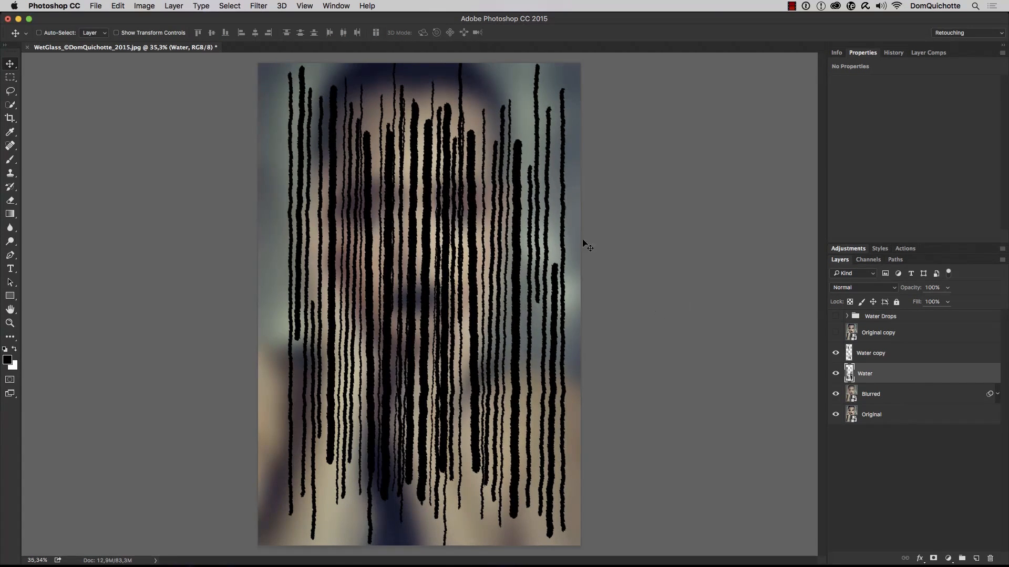
# Group the Water and Water copy layers and name the group Water
pyautogui.keyDown('shift'); pyautogui.click(909, 360); pyautogui.keyUp('shift')
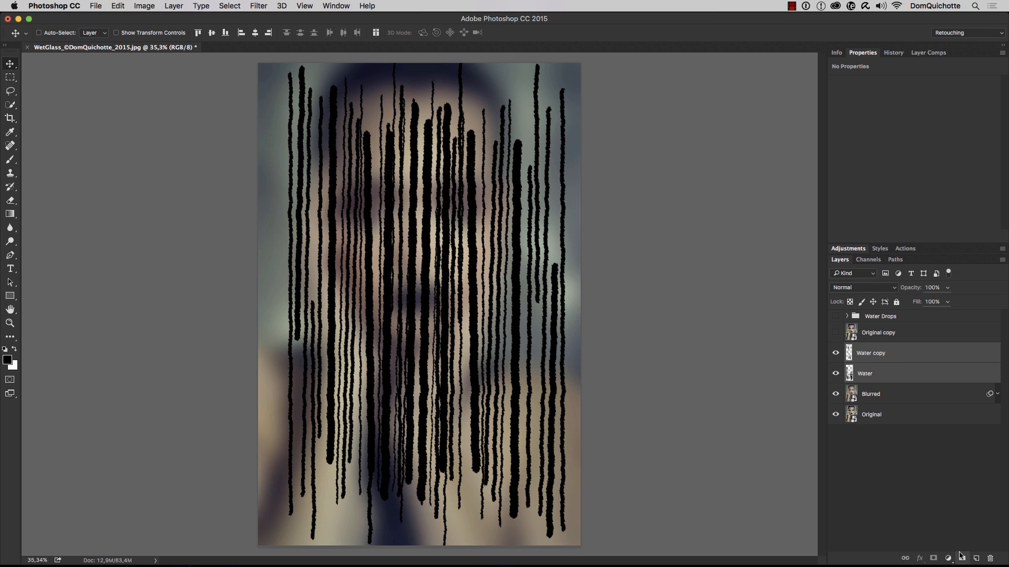
pyautogui.click(963, 559)
pyautogui.doubleClick(903, 345)
pyautogui.write('Water')
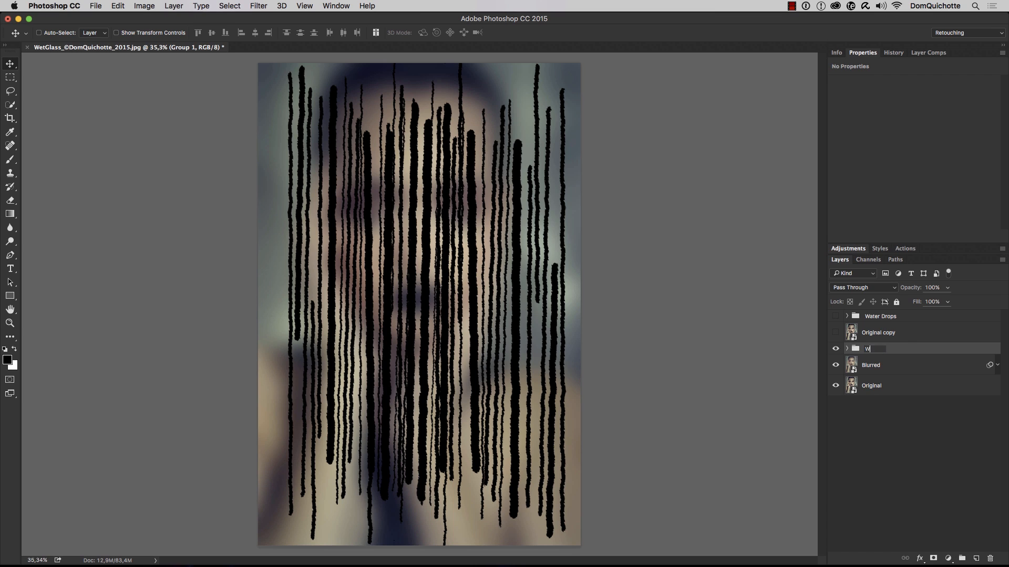
pyautogui.press('Return')
# Expand the Water group, show the Original copy layer and clip it to the group
pyautogui.click(847, 349)
pyautogui.click(835, 333)
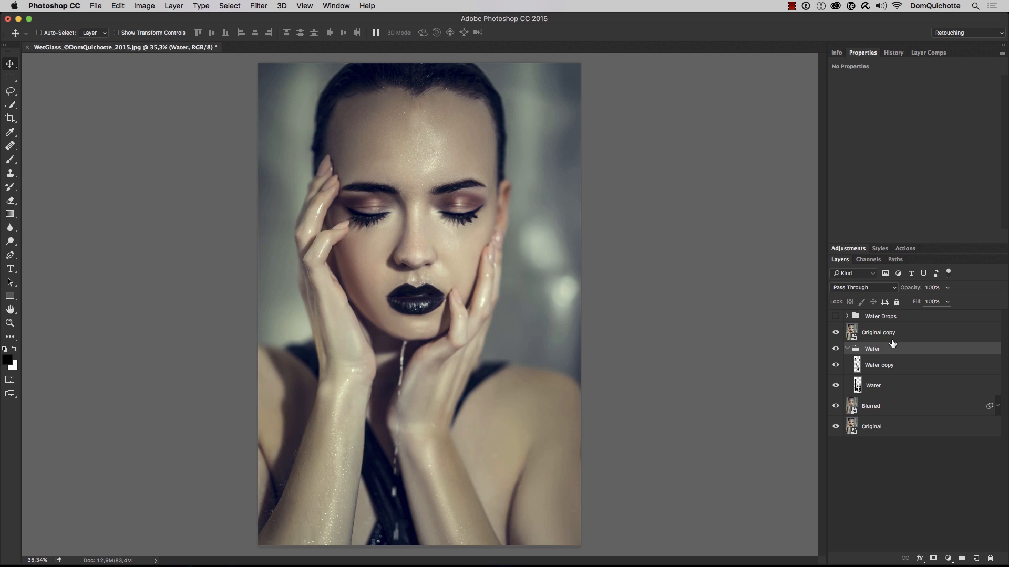
pyautogui.keyDown('alt'); pyautogui.click(891, 340); pyautogui.keyUp('alt')
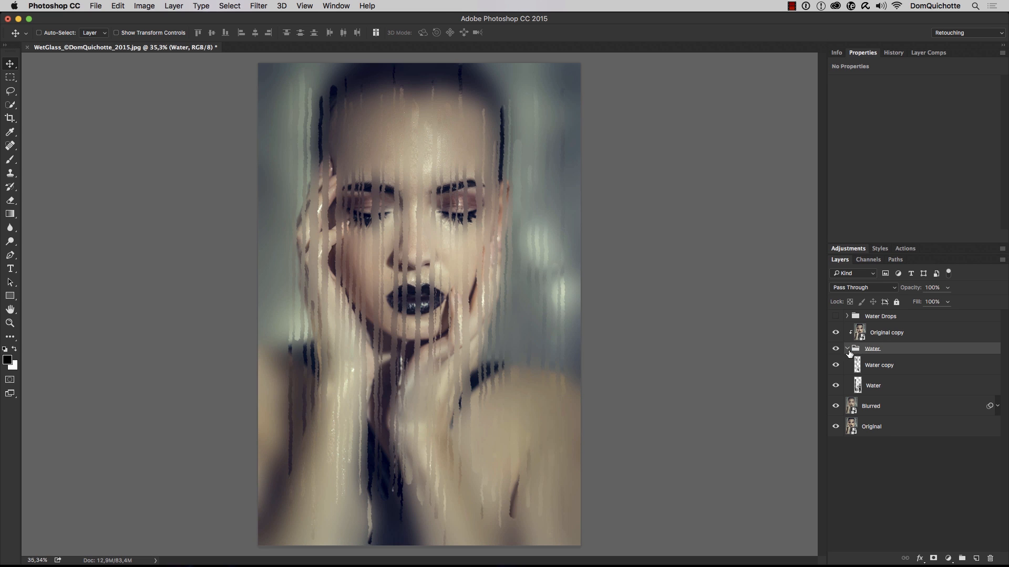
# Move the Water copy streaks down and to the left, and the Water streaks down and slightly right across the portrait
pyautogui.click(893, 364)
pyautogui.moveTo(518, 266)
pyautogui.mouseDown()
pyautogui.moveTo(455, 267)
pyautogui.moveTo(474, 286)
pyautogui.moveTo(471, 317)
pyautogui.mouseUp()
pyautogui.click(894, 385)
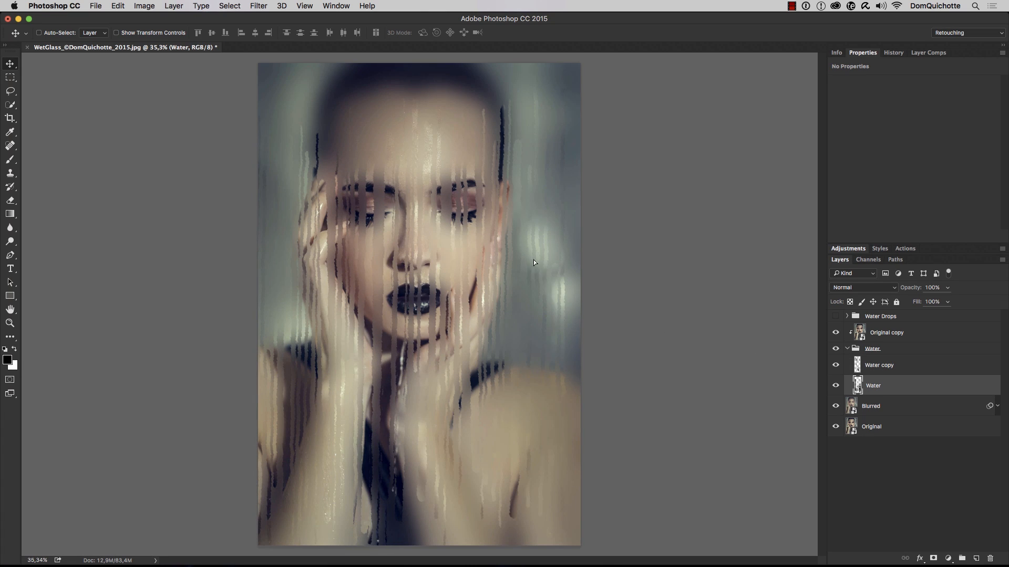
pyautogui.moveTo(534, 259)
pyautogui.mouseDown()
pyautogui.moveTo(544, 213)
pyautogui.moveTo(552, 329)
pyautogui.moveTo(551, 308)
pyautogui.mouseUp()
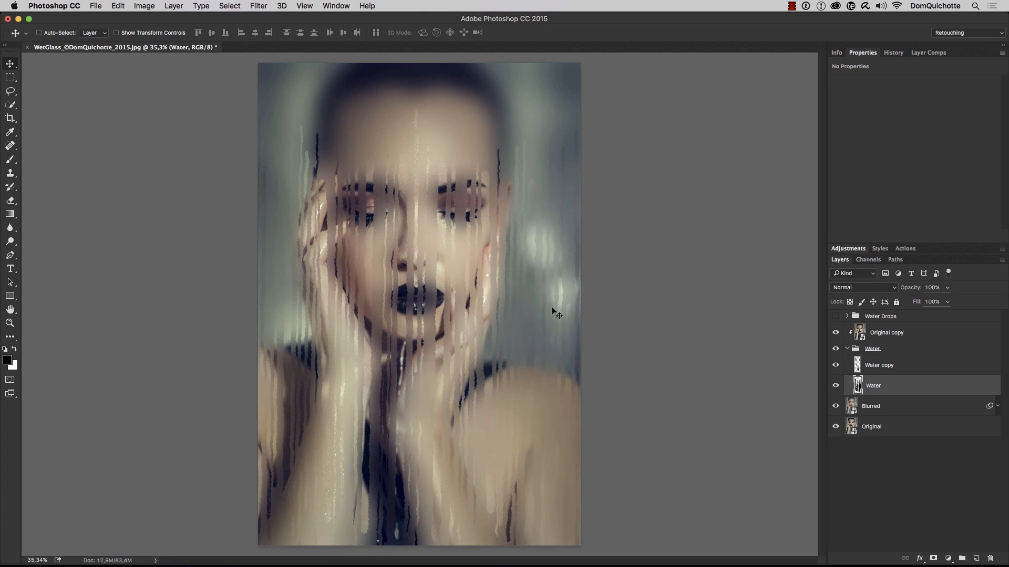
# Widen the Water streaks layer to about 114% with Free Transform and shift it up and slightly right across the face
pyautogui.hotkey('ctrl', 't')
pyautogui.moveTo(380, 344); pyautogui.dragTo(353, 345)
pyautogui.moveTo(495, 308); pyautogui.dragTo(508, 261)
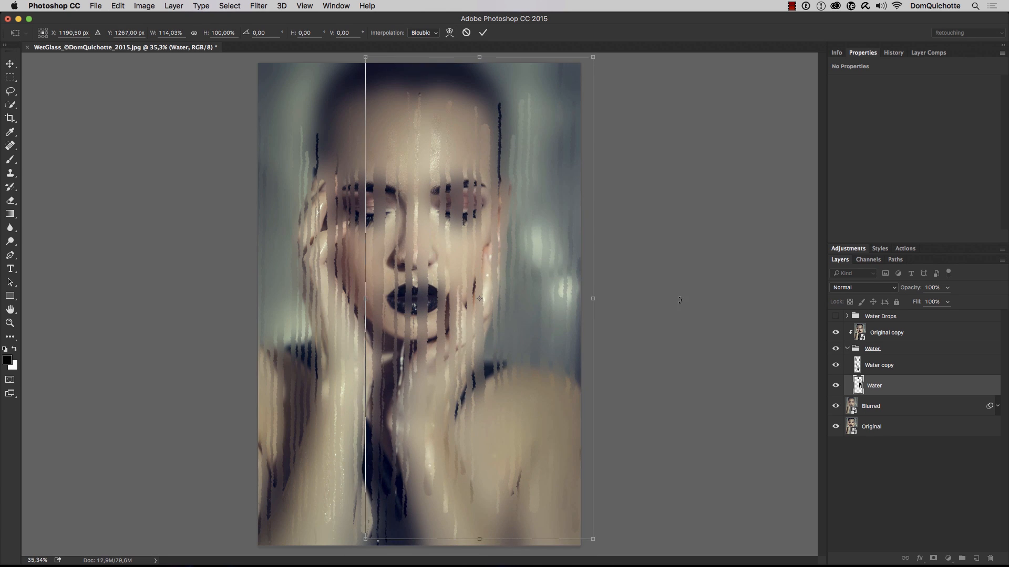
pyautogui.press('Return')
# Add a layer mask to the Water group and paint it with a black brush at 20% opacity to soften the streaks around the portrait
pyautogui.click(871, 350)
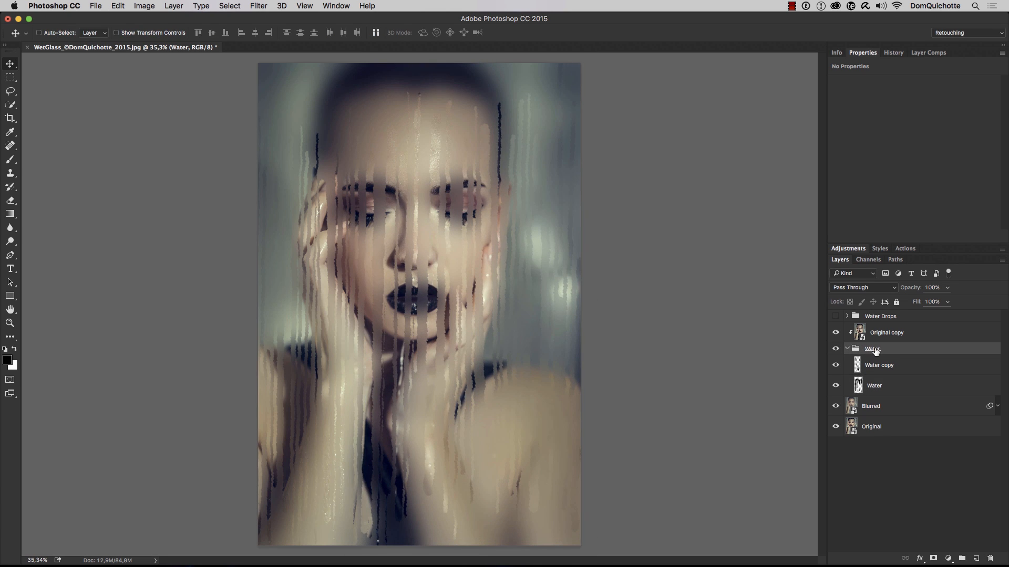
pyautogui.click(934, 555)
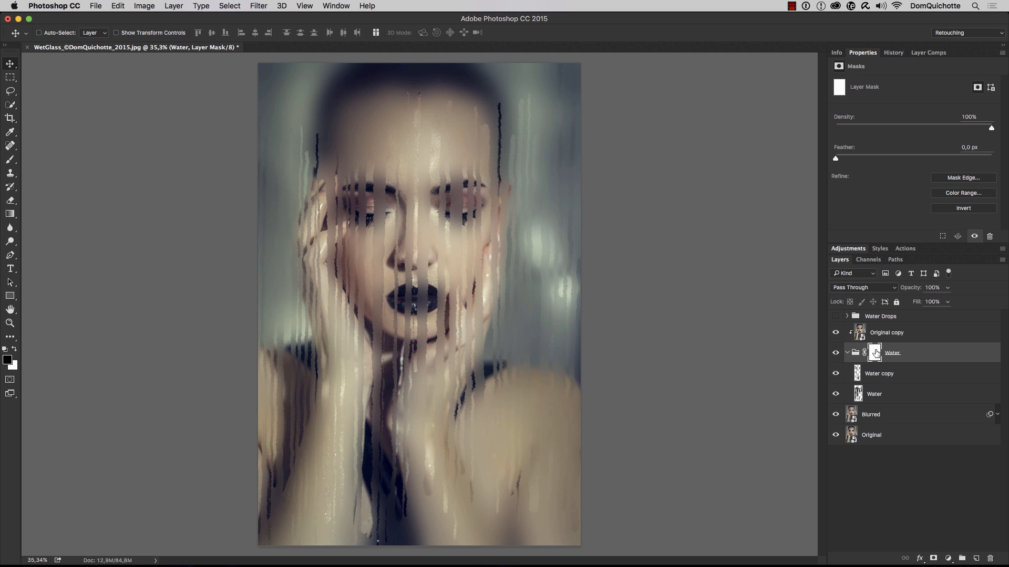
pyautogui.press('b')
pyautogui.moveTo(467, 207)
pyautogui.mouseDown()
pyautogui.moveTo(509, 204)
pyautogui.moveTo(479, 83)
pyautogui.moveTo(470, 296)
pyautogui.moveTo(479, 204)
pyautogui.mouseUp()
pyautogui.press('2')
pyautogui.moveTo(579, 131)
pyautogui.mouseDown()
pyautogui.moveTo(416, 100)
pyautogui.moveTo(396, 123)
pyautogui.moveTo(418, 150)
pyautogui.moveTo(578, 120)
pyautogui.moveTo(537, 385)
pyautogui.moveTo(472, 404)
pyautogui.moveTo(466, 382)
pyautogui.moveTo(435, 444)
pyautogui.moveTo(326, 322)
pyautogui.moveTo(299, 128)
pyautogui.moveTo(288, 443)
pyautogui.moveTo(337, 499)
pyautogui.moveTo(394, 473)
pyautogui.moveTo(423, 401)
pyautogui.mouseUp()
pyautogui.keyDown('ctrl'); pyautogui.keyDown('alt'); pyautogui.moveTo(422, 396); pyautogui.dragTo(387, 380); pyautogui.keyUp('alt'); pyautogui.keyUp('ctrl')
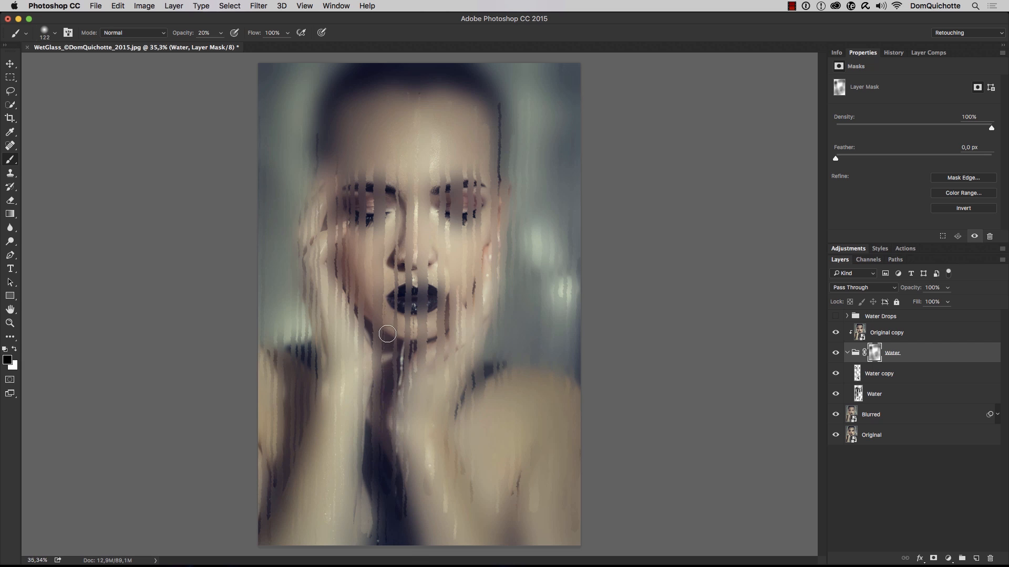
pyautogui.keyDown('ctrl'); pyautogui.keyDown('alt'); pyautogui.moveTo(400, 384); pyautogui.dragTo(407, 384); pyautogui.keyUp('alt'); pyautogui.keyUp('ctrl')
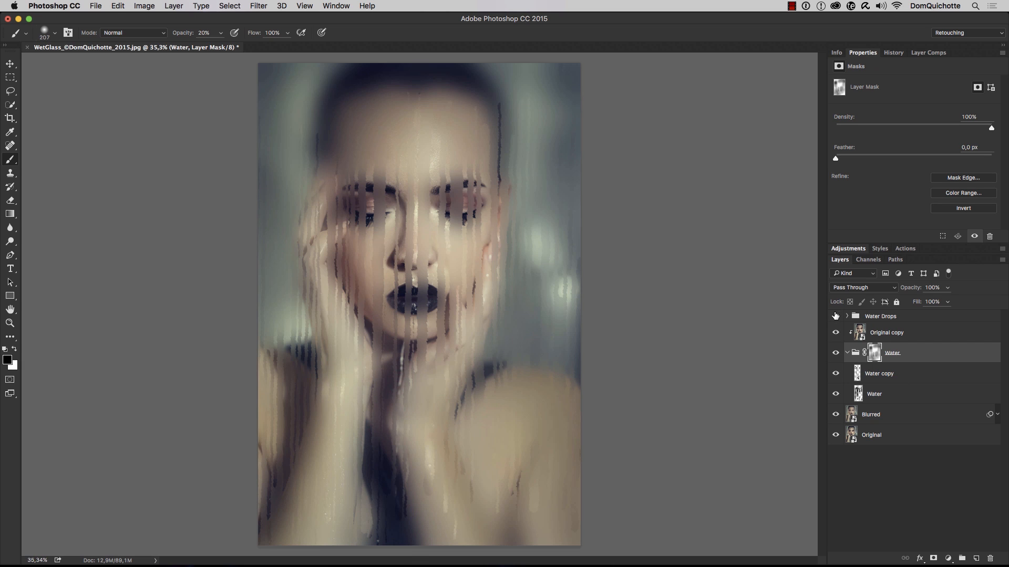
# Show and expand the Water Drops group, and move its WaterDrops_@FX-Ray layer upward over the portrait
pyautogui.click(835, 315)
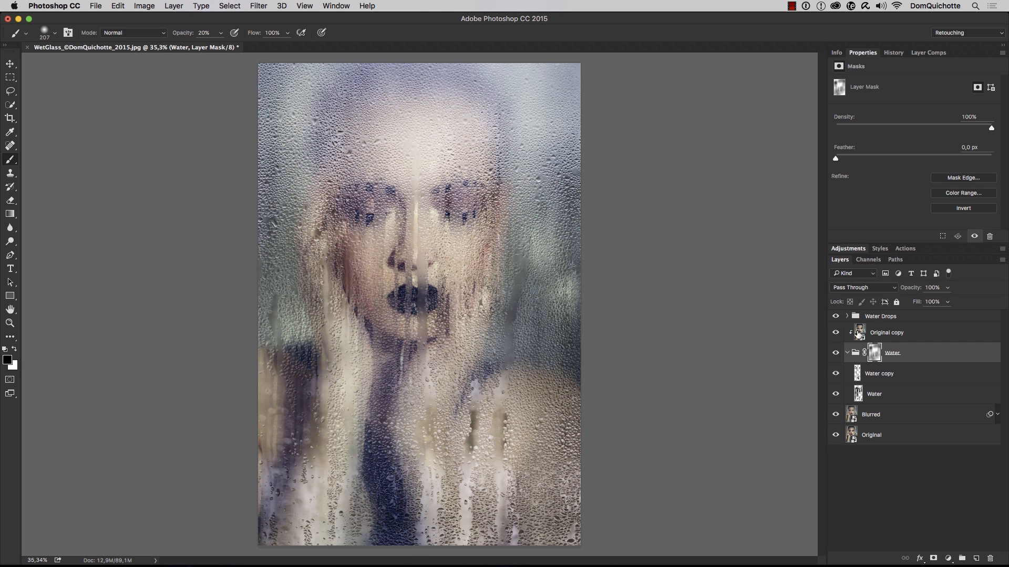
pyautogui.keyDown('ctrl'); pyautogui.keyDown('alt'); pyautogui.moveTo(447, 237); pyautogui.dragTo(456, 237); pyautogui.keyUp('alt'); pyautogui.keyUp('ctrl')
pyautogui.click(847, 316)
pyautogui.click(894, 354)
pyautogui.press('v')
pyautogui.moveTo(630, 421); pyautogui.dragTo(632, 399)
pyautogui.keyDown('alt'); pyautogui.keyDown('super'); pyautogui.click(551, 366); pyautogui.keyUp('super'); pyautogui.keyUp('alt')
# Enlarge the WaterDrops_@FX-Ray layer to about 52.7% with Free Transform and reposition it so the drops cover the whole portrait
pyautogui.press('super+minus')
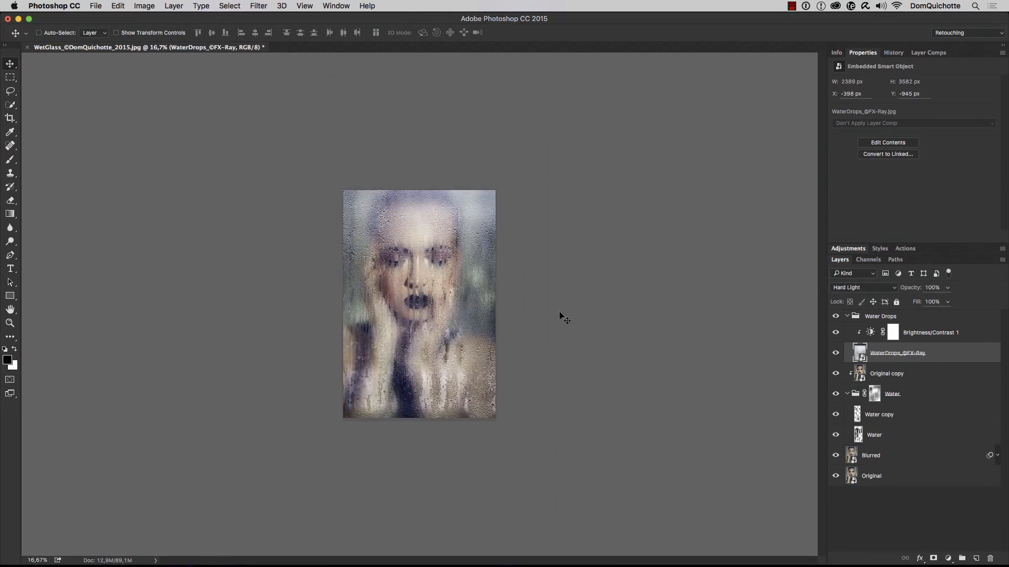
pyautogui.press('super+t')
pyautogui.moveTo(307, 106); pyautogui.dragTo(243, 53)
pyautogui.moveTo(490, 262); pyautogui.dragTo(512, 268)
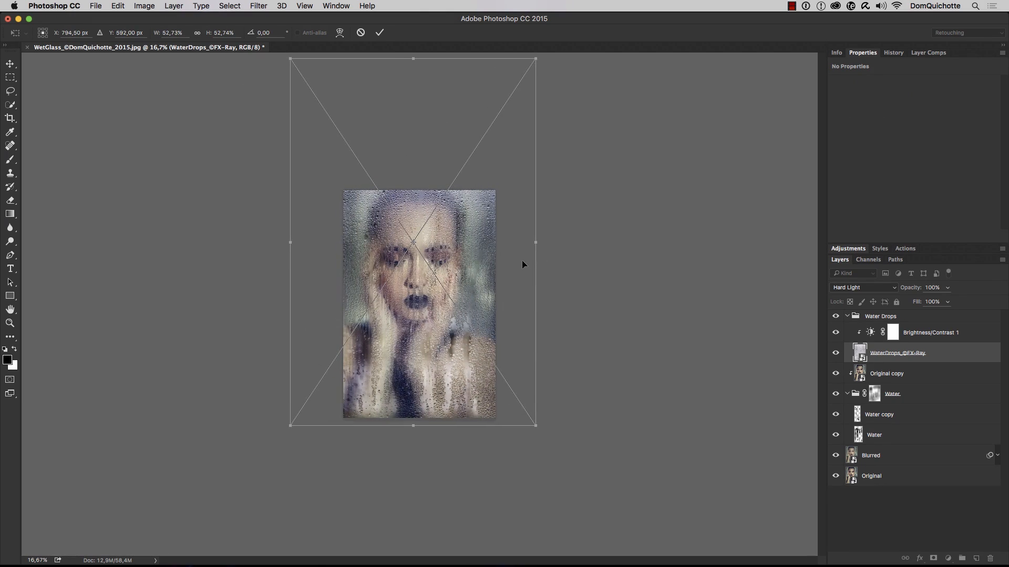
pyautogui.press('Return')
pyautogui.keyDown('super'); pyautogui.click(440, 256); pyautogui.keyUp('super')
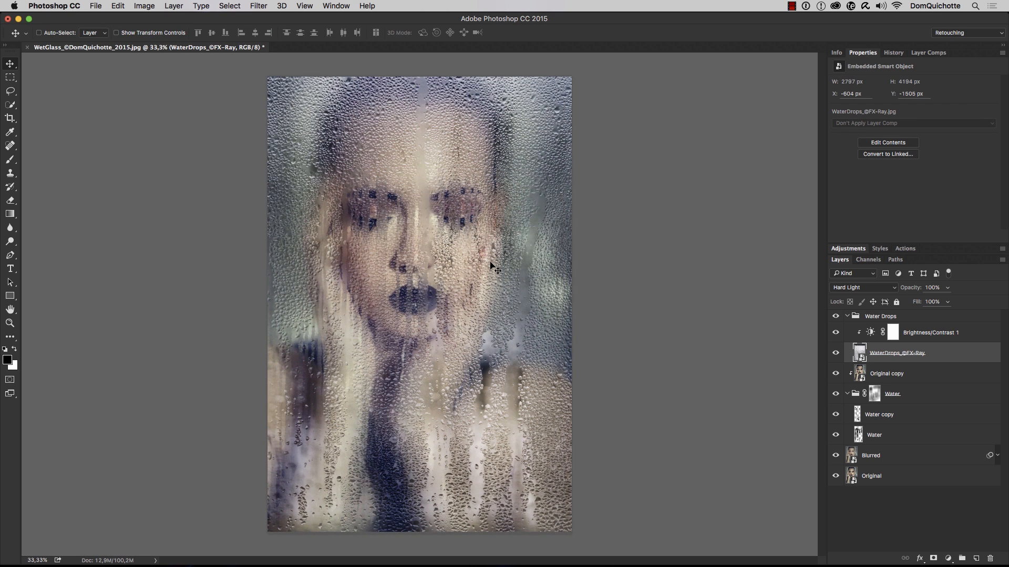
# Set the Brightness/Contrast 1 brightness to -62 and the WaterDrops_@FX-Ray layer's opacity to 63%, and collapse the Water Drops group
pyautogui.click(871, 332)
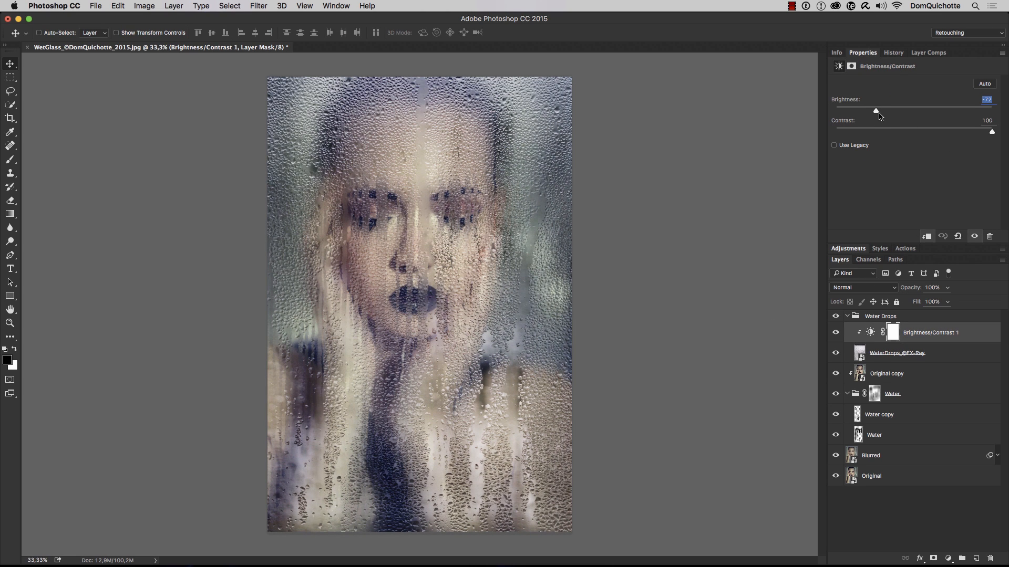
pyautogui.moveTo(880, 116); pyautogui.dragTo(883, 116)
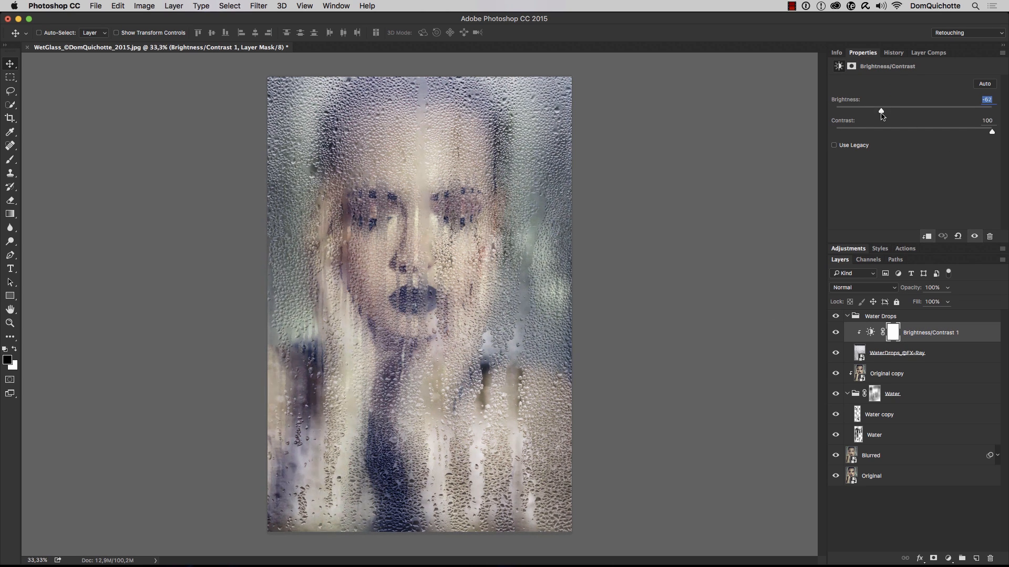
pyautogui.click(886, 361)
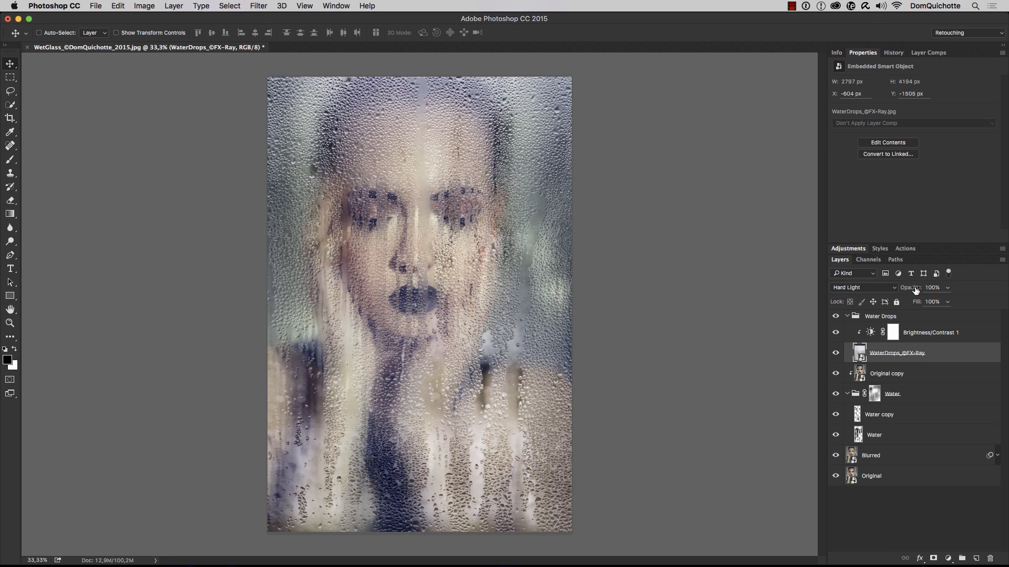
pyautogui.moveTo(911, 292); pyautogui.dragTo(900, 293)
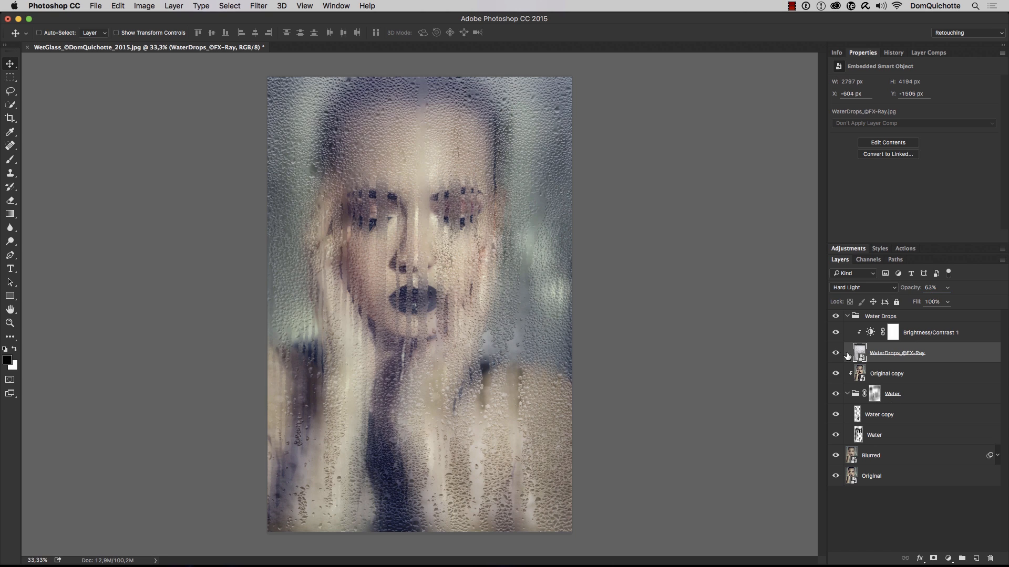
pyautogui.click(847, 316)
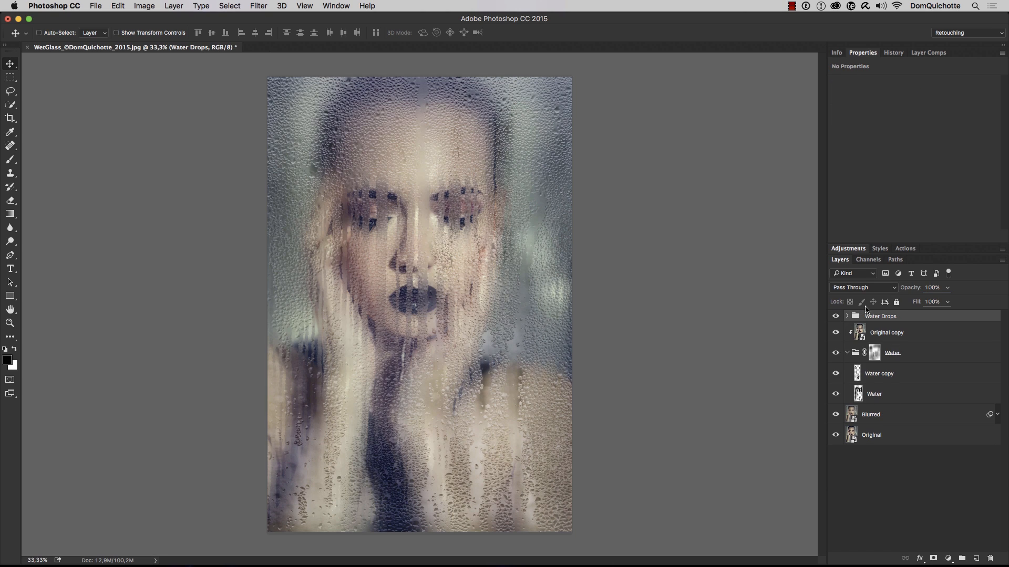